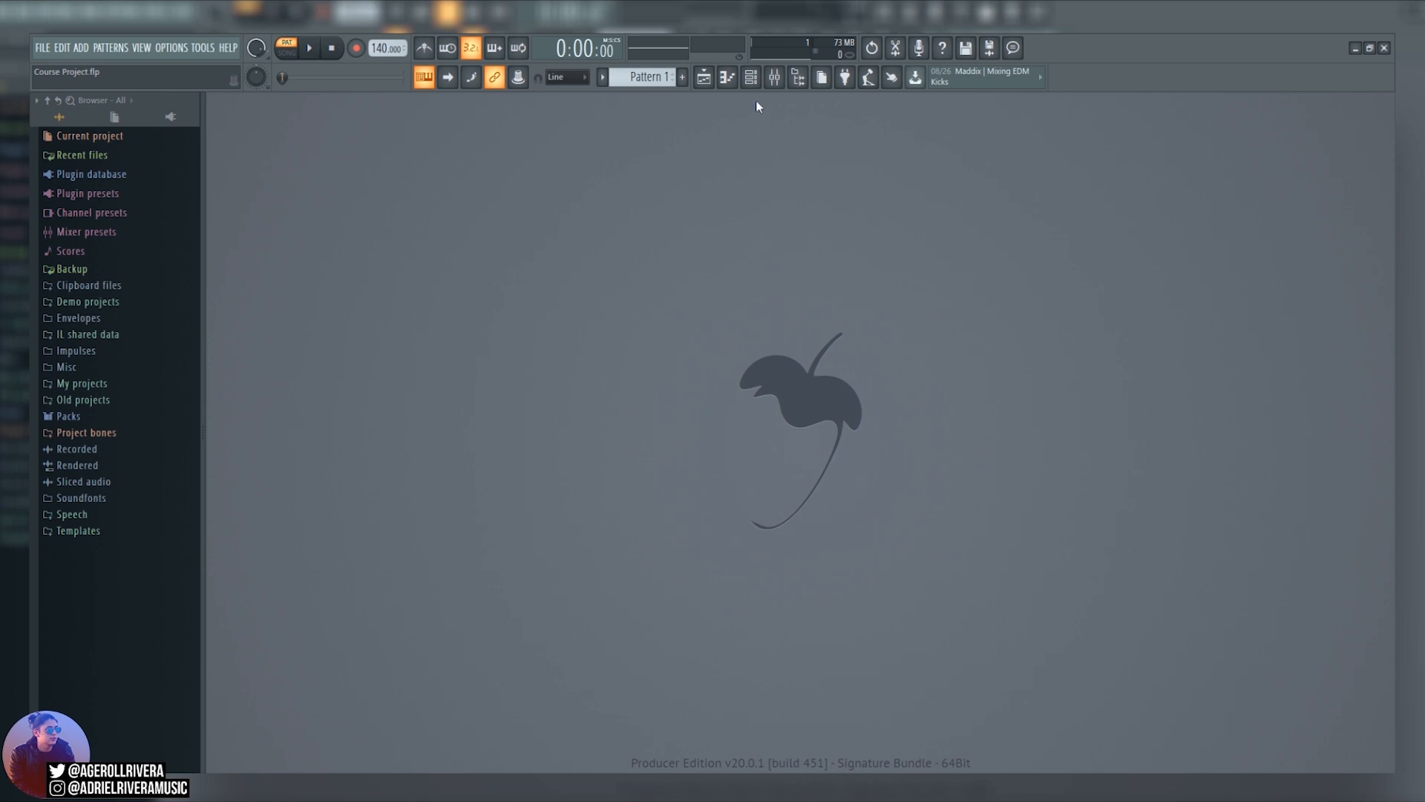
Replace the Sampler channel with FL Keys and open its piano roll.
right_click(552, 395)
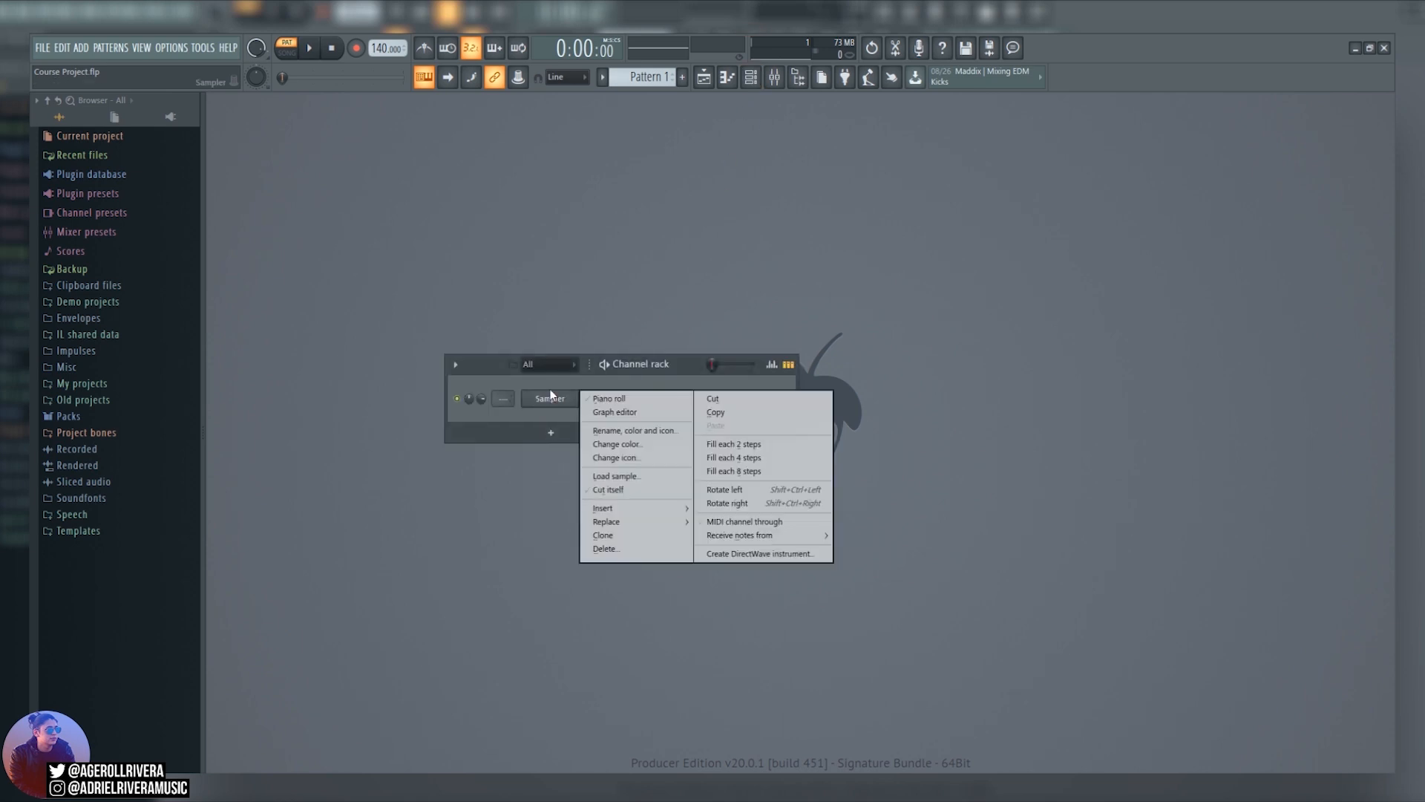
mouse_move(637, 522)
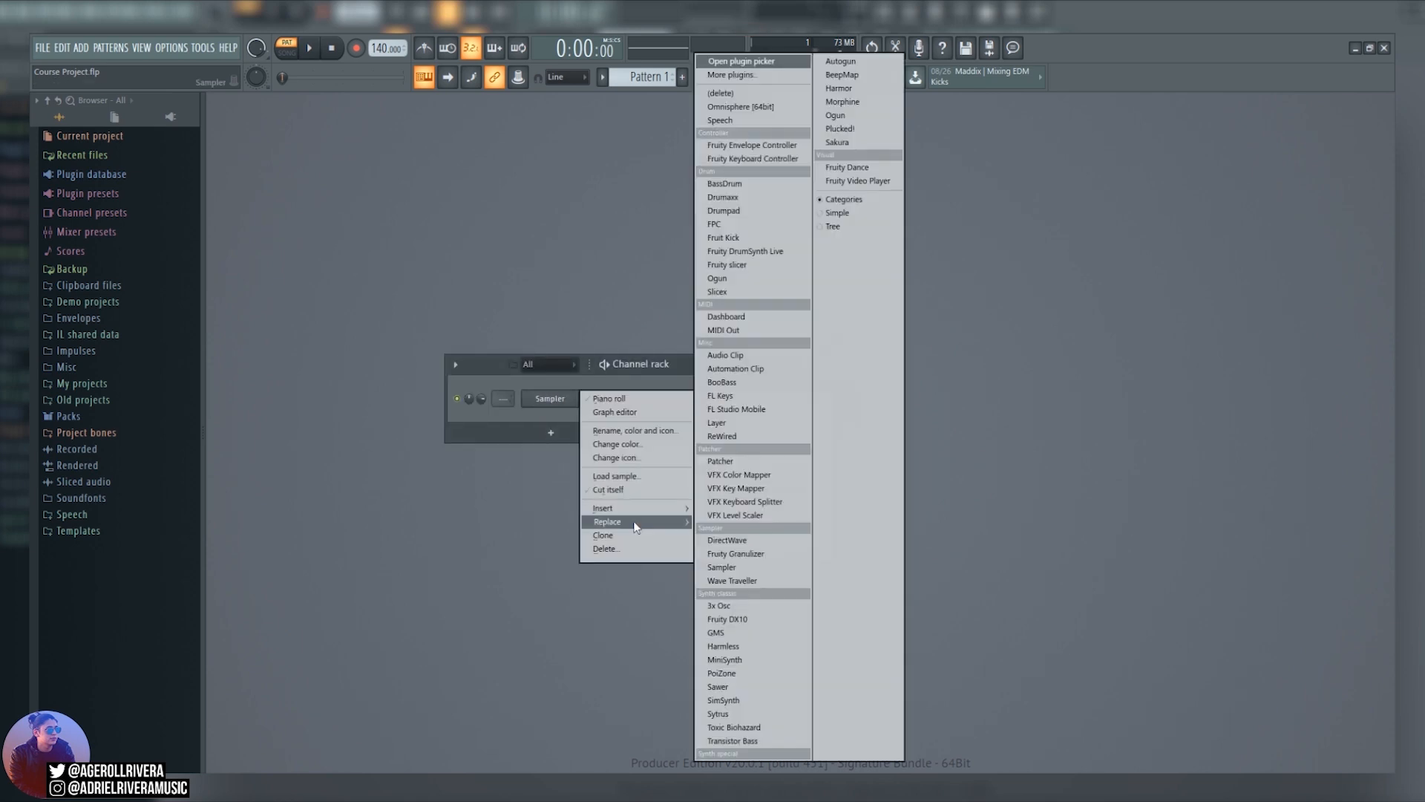
left_click(765, 395)
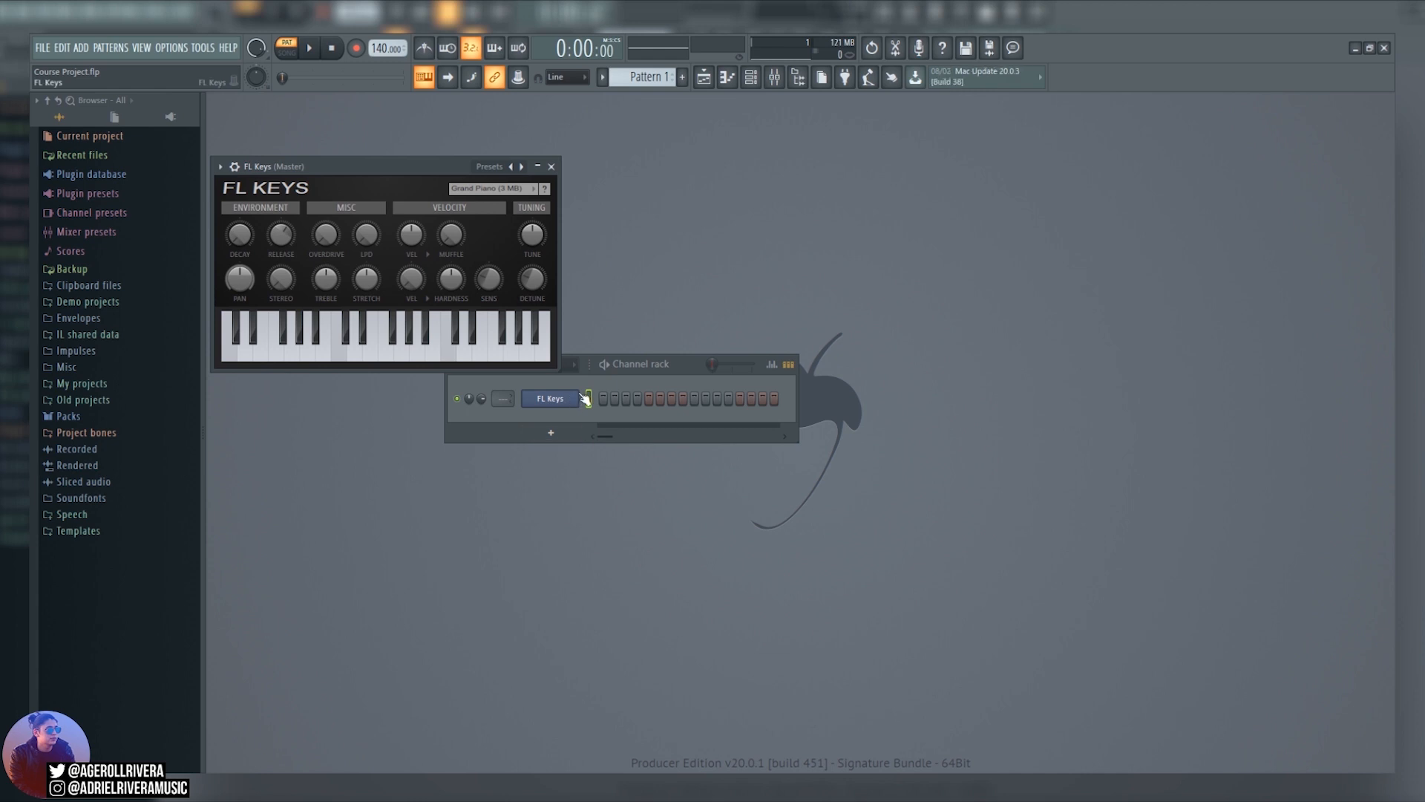
left_click(727, 77)
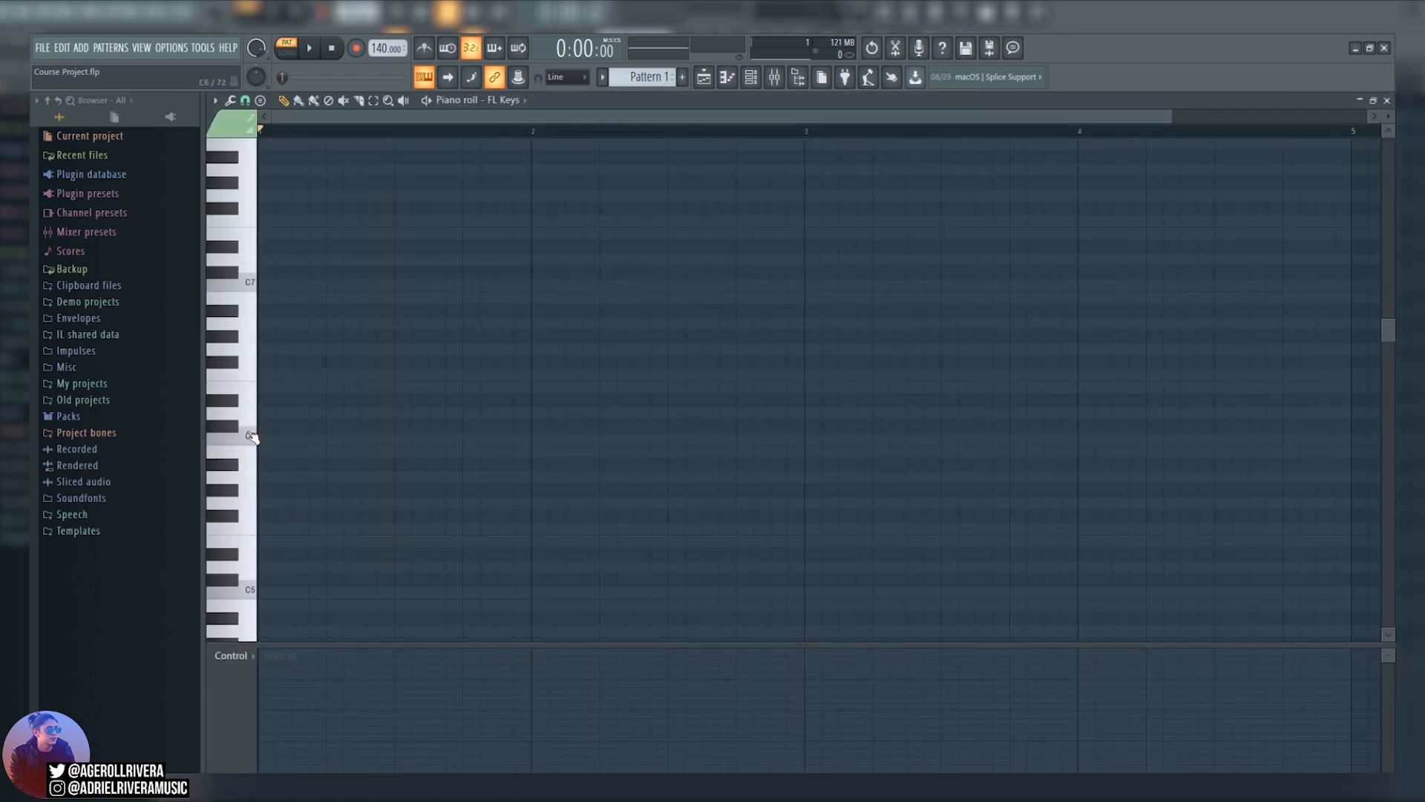
key("F6")
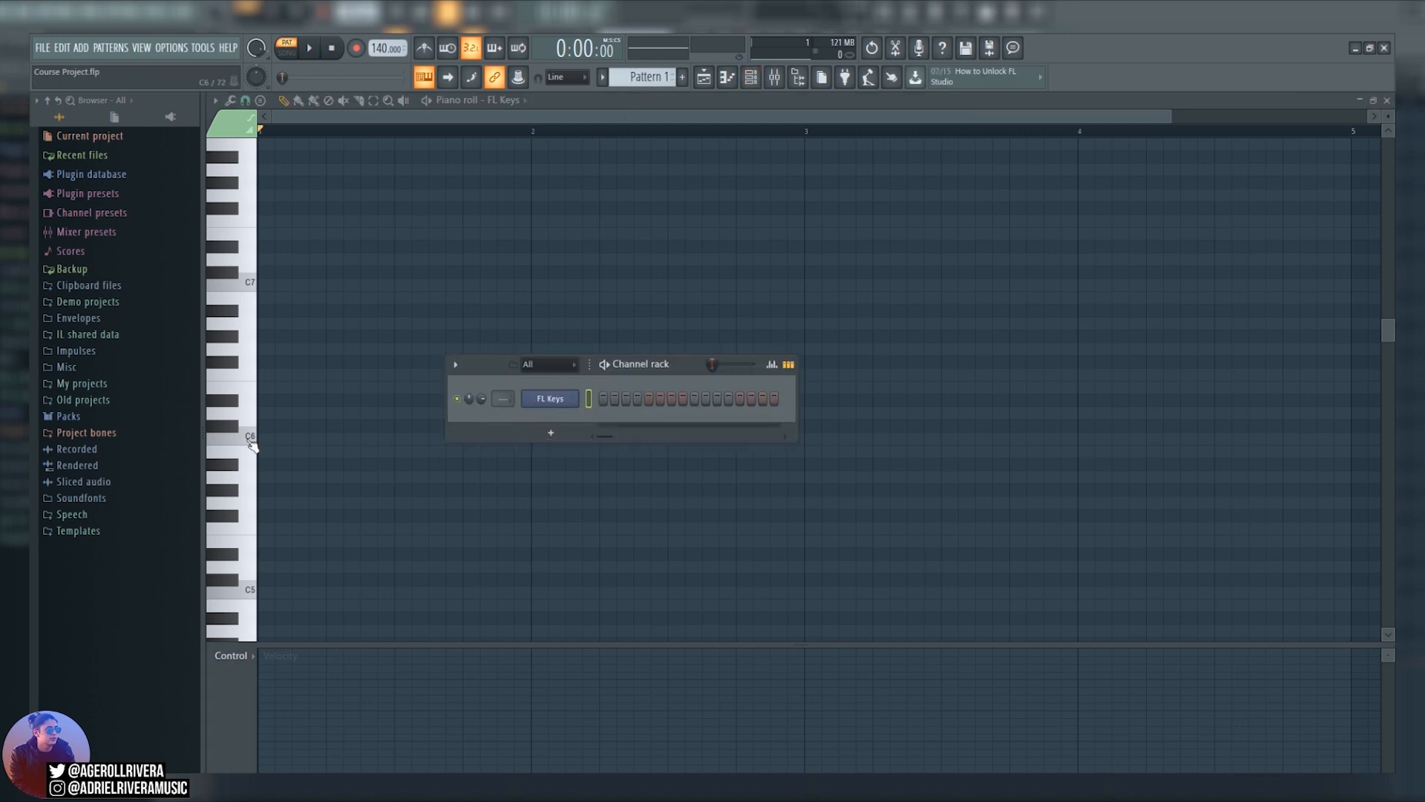
left_click_drag(251, 444, 250, 286)
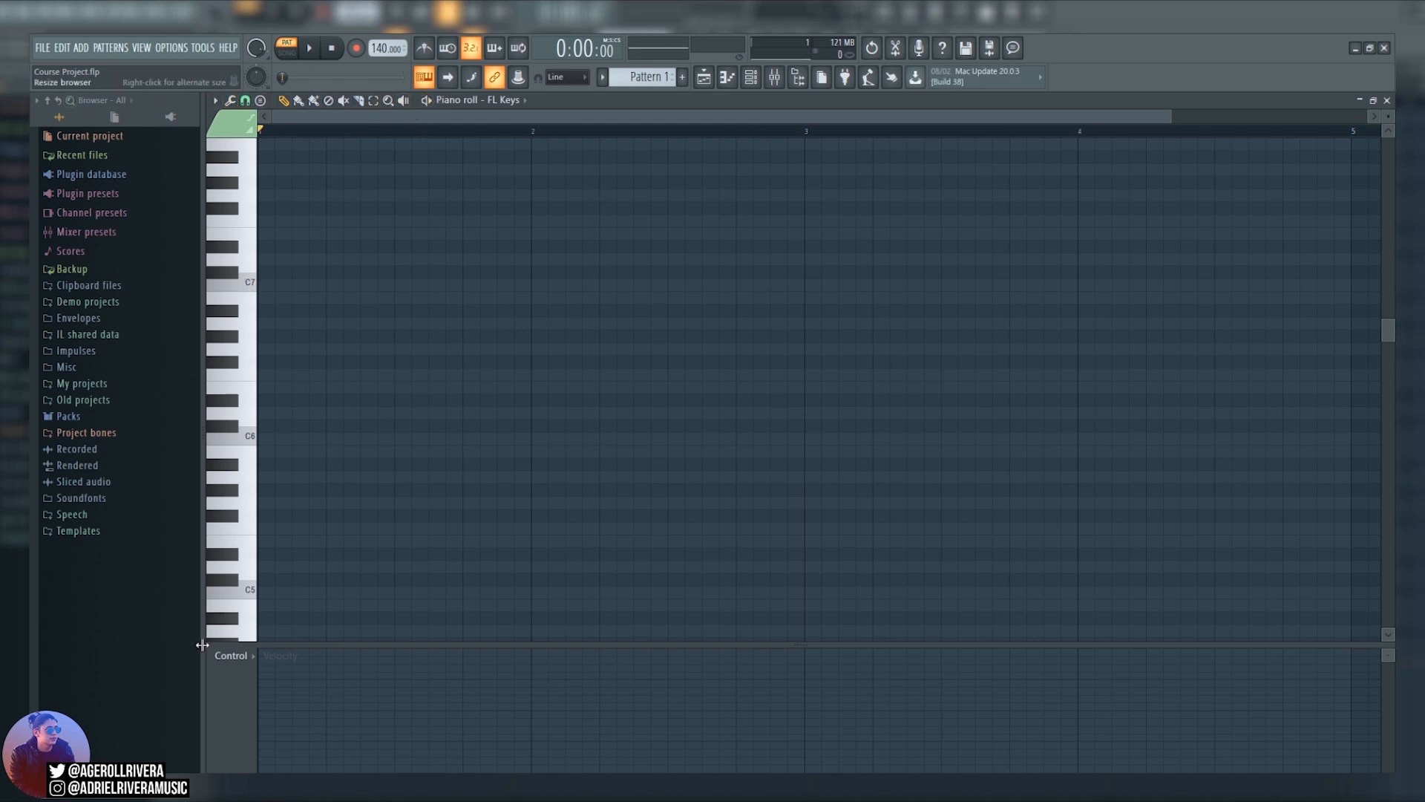
left_click(236, 656)
left_click(264, 694)
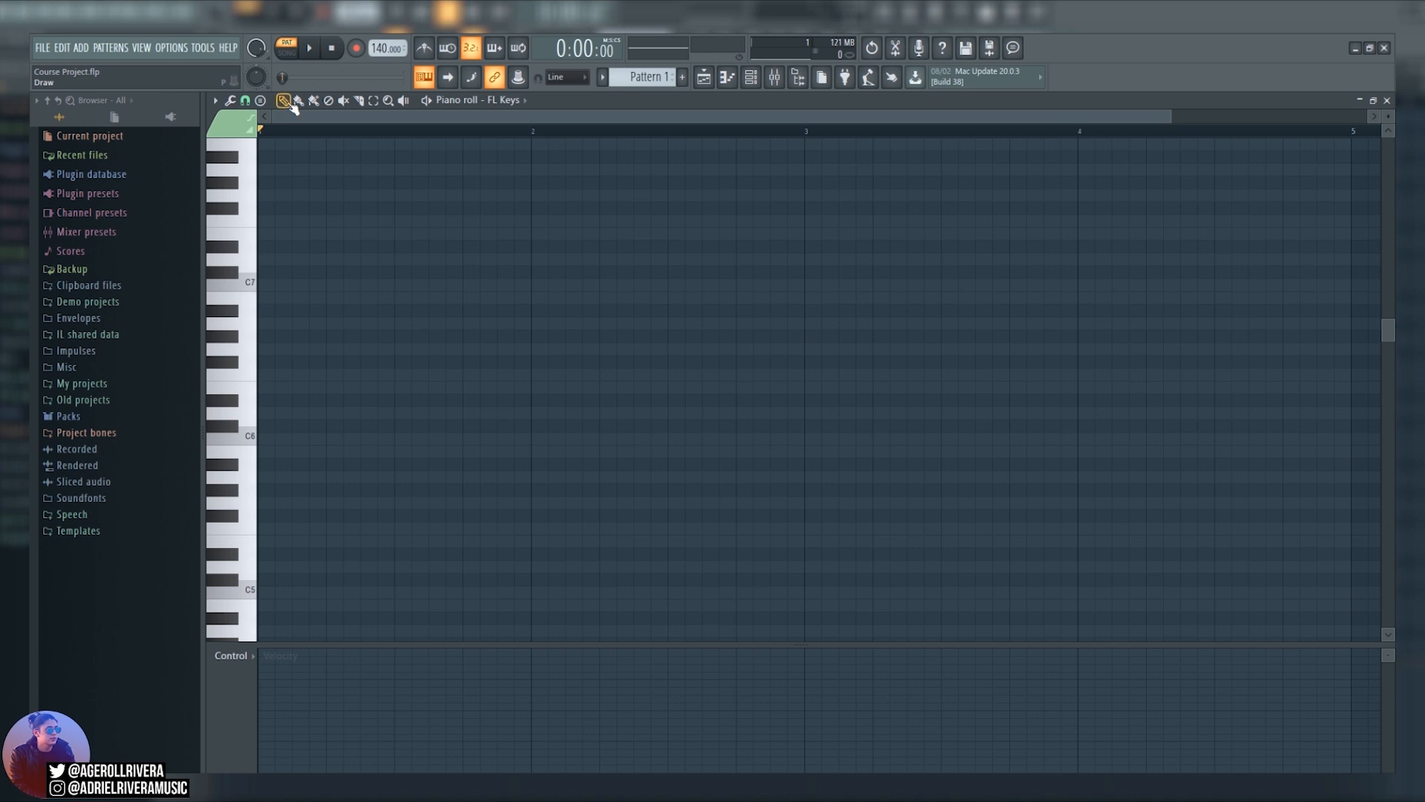
Draw a C6 note at the start of bar 1, lengthen it to one full bar, and play it back.
left_click(328, 374)
left_click_drag(327, 369, 274, 438)
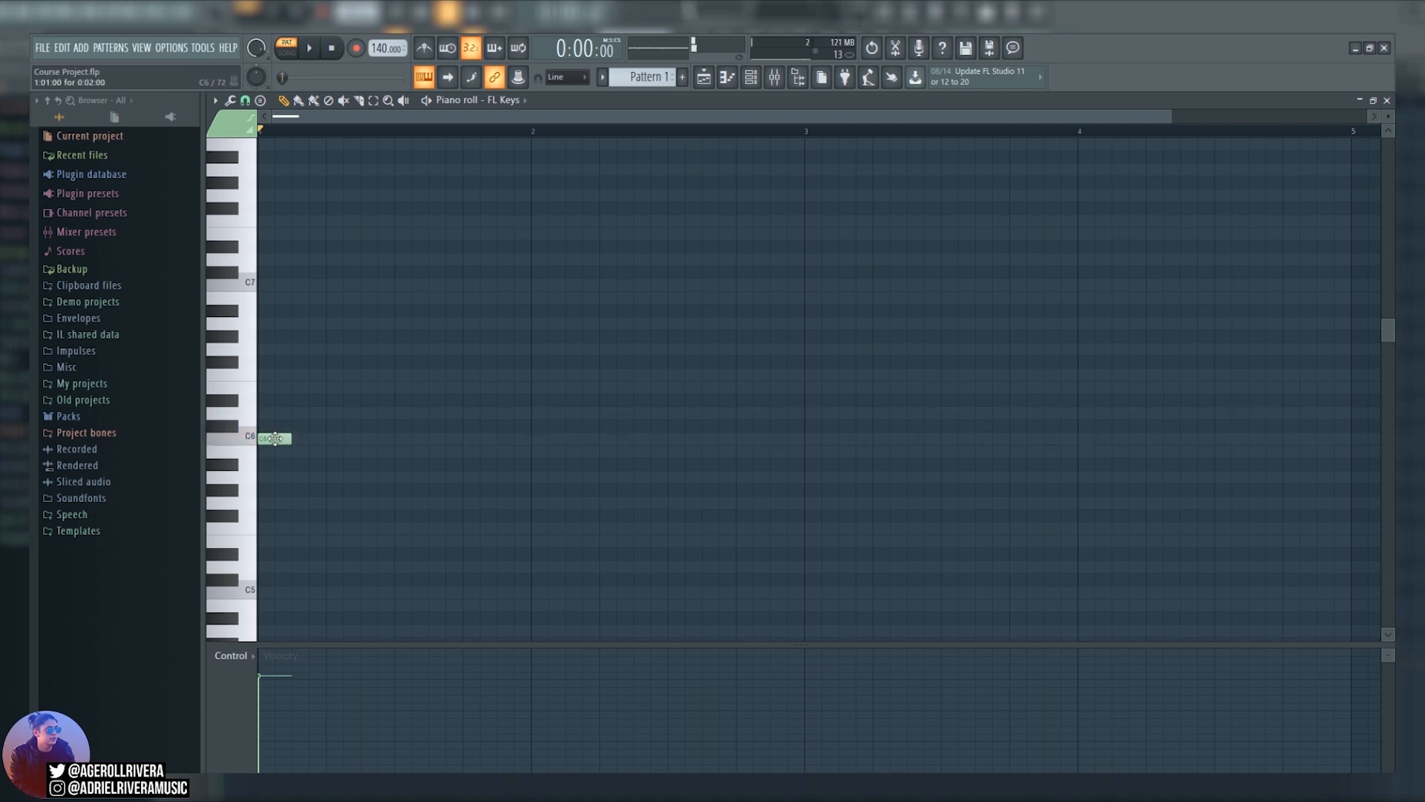
right_click(284, 440)
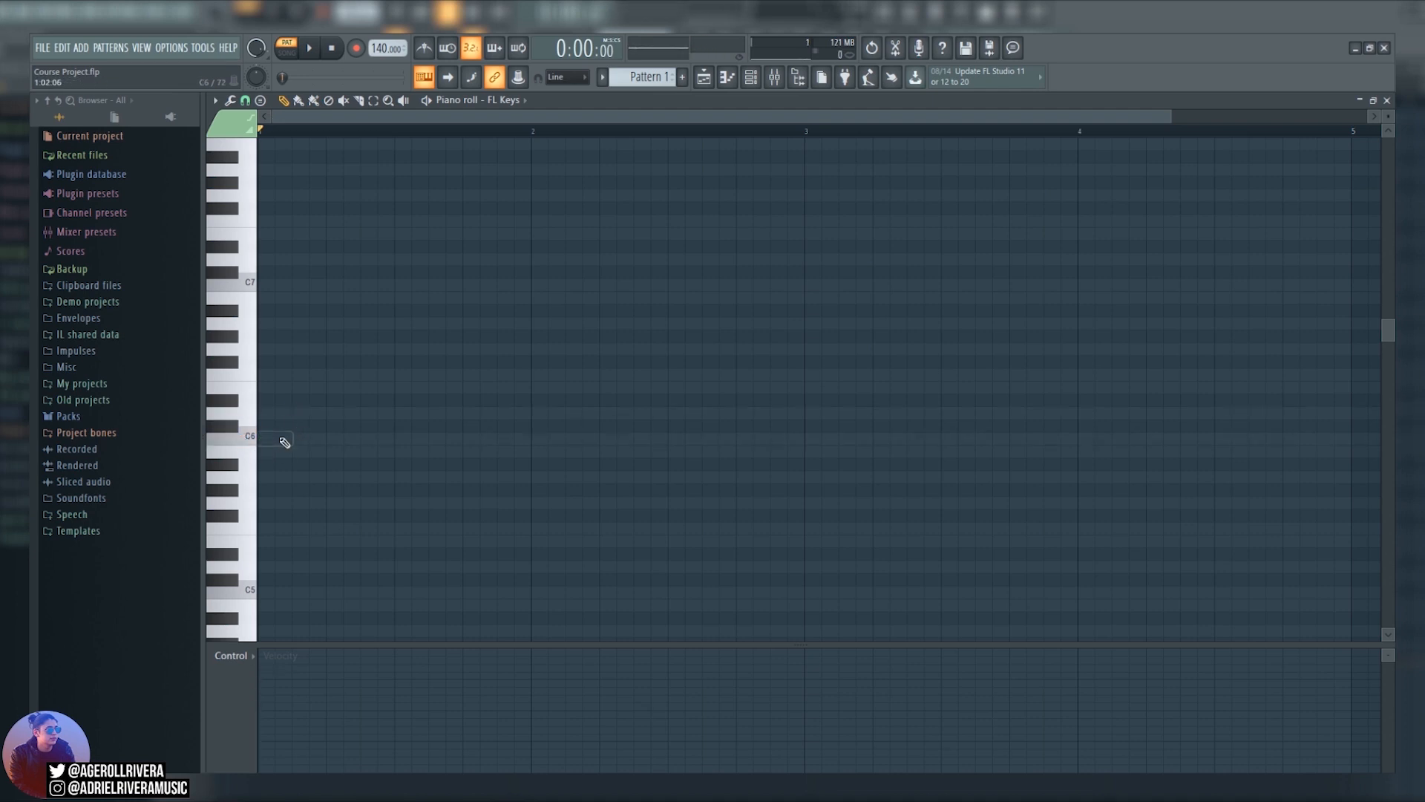
left_click(283, 439)
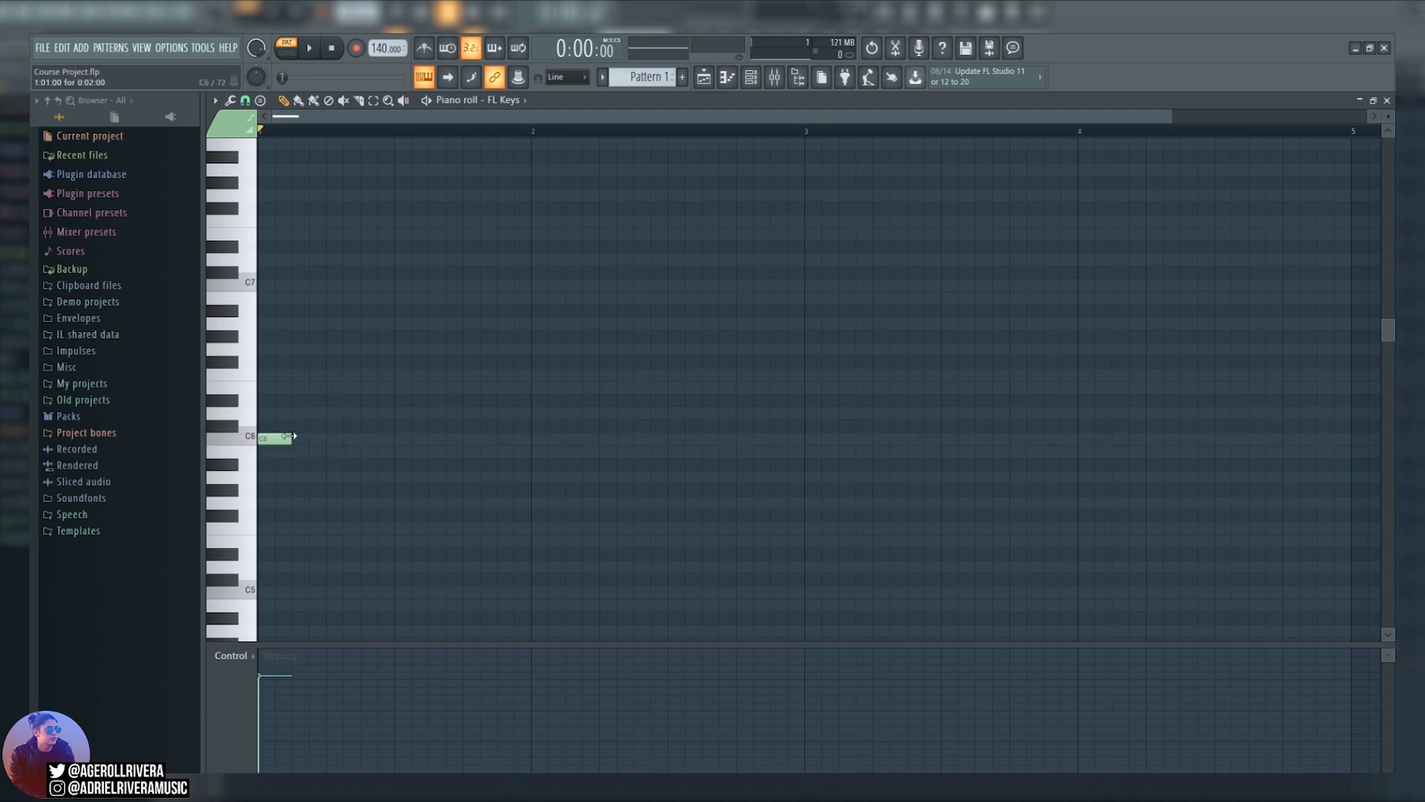
left_click_drag(288, 435, 531, 437)
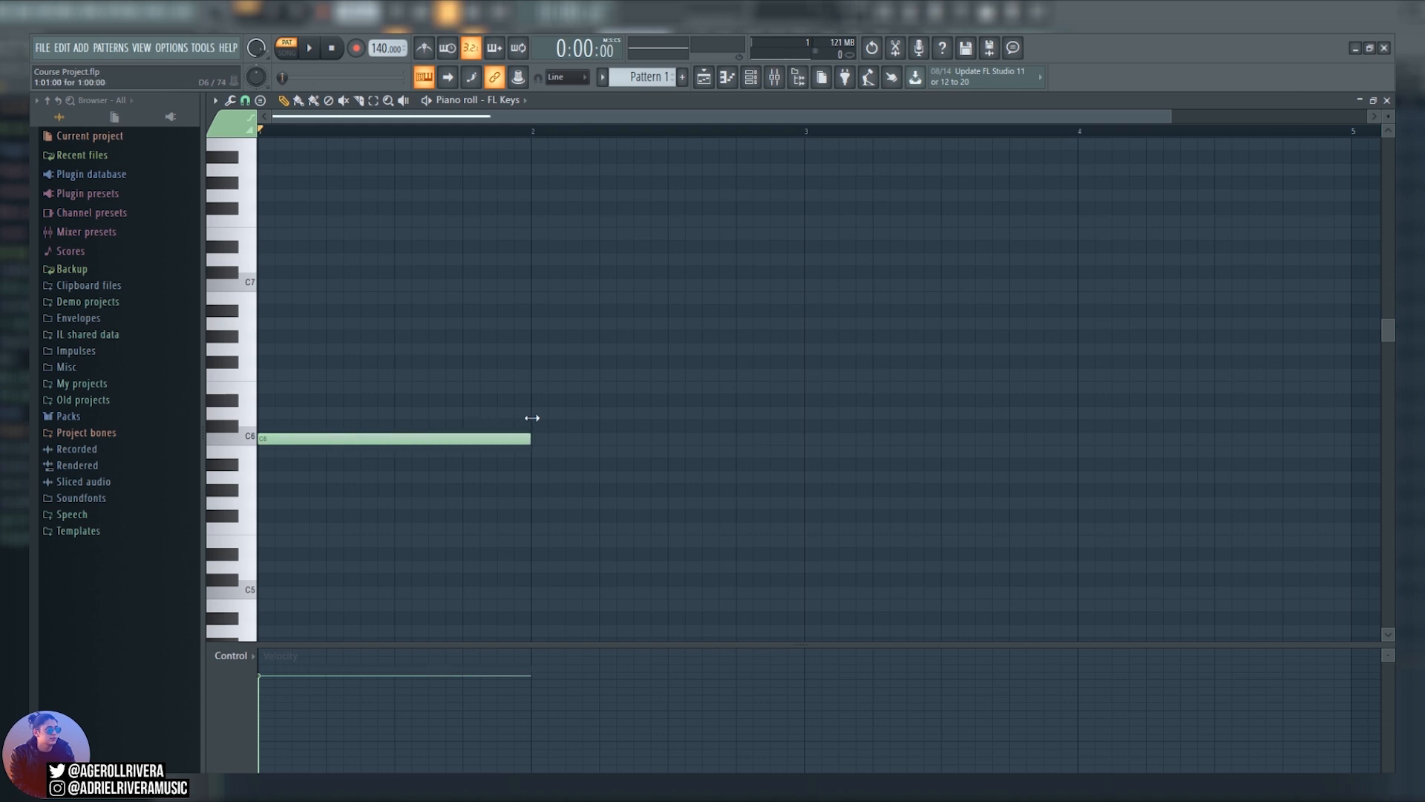
left_click(312, 54)
left_click(333, 52)
Add one-bar E6 and A6 notes above the C6 note at the start of bar 1, and play the chord.
left_click_drag(415, 389, 229, 386)
left_click_drag(341, 337, 240, 322)
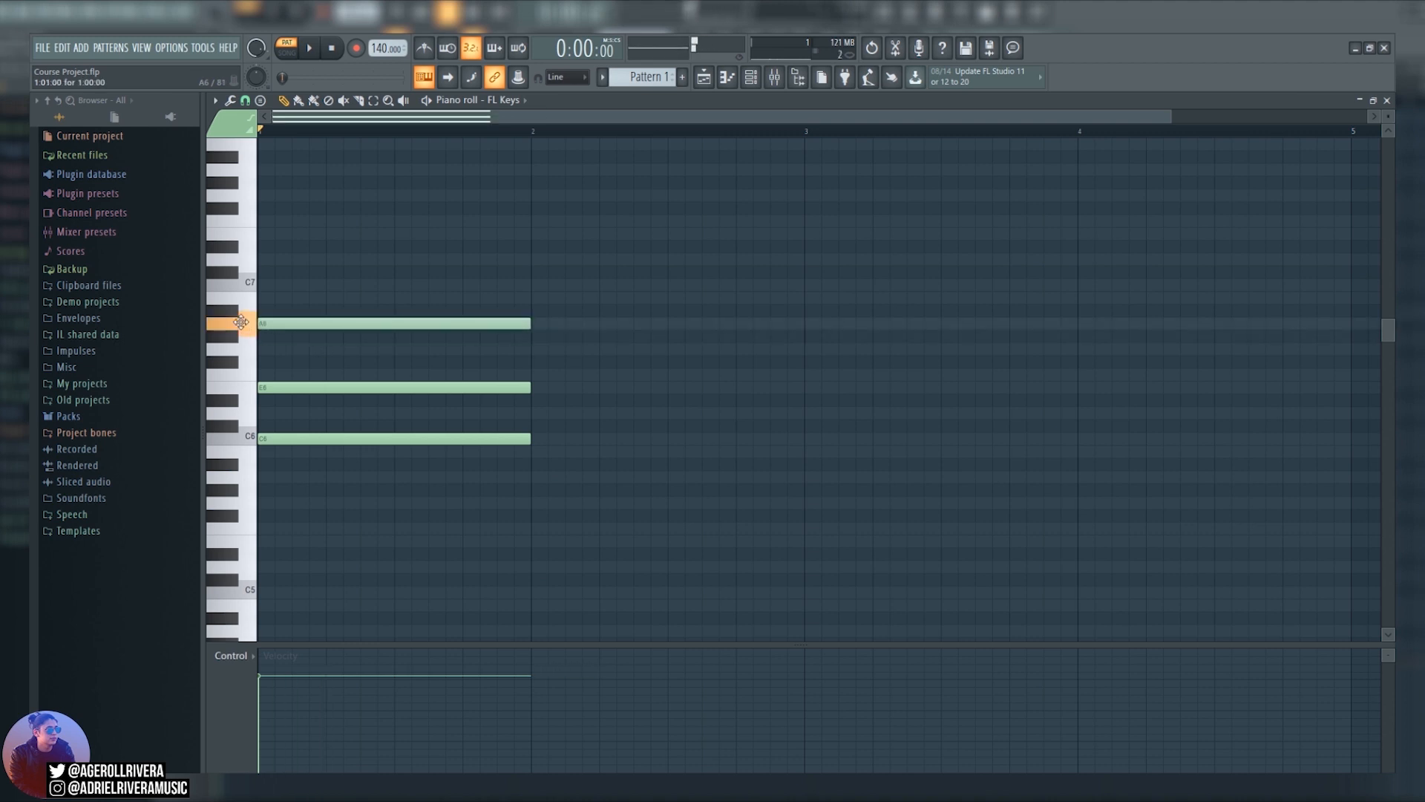
left_click(309, 46)
left_click(333, 48)
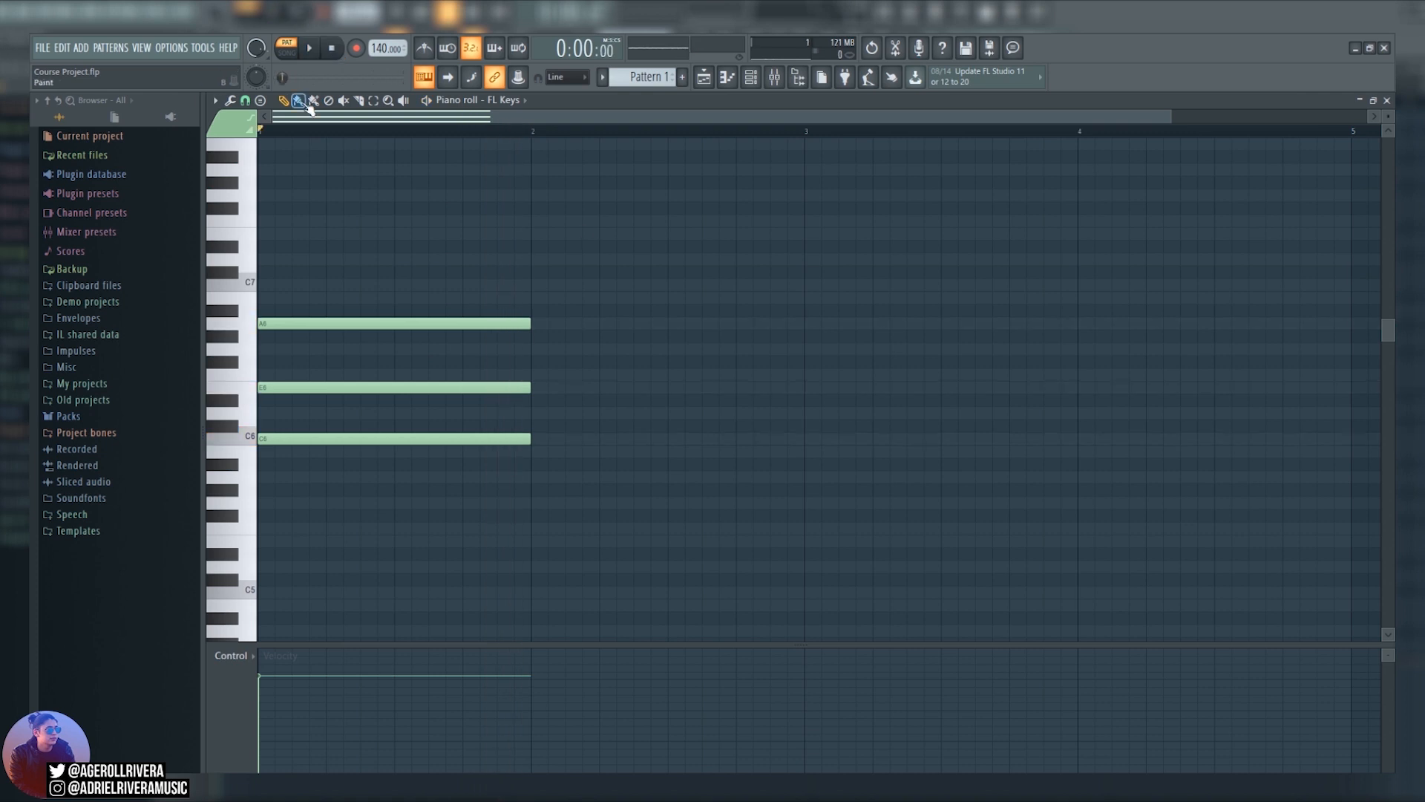
Paint a row of one-bar E7 notes across the visible bars with the Paint tool, and undo it.
left_click(303, 103)
left_click_drag(294, 234, 1200, 228)
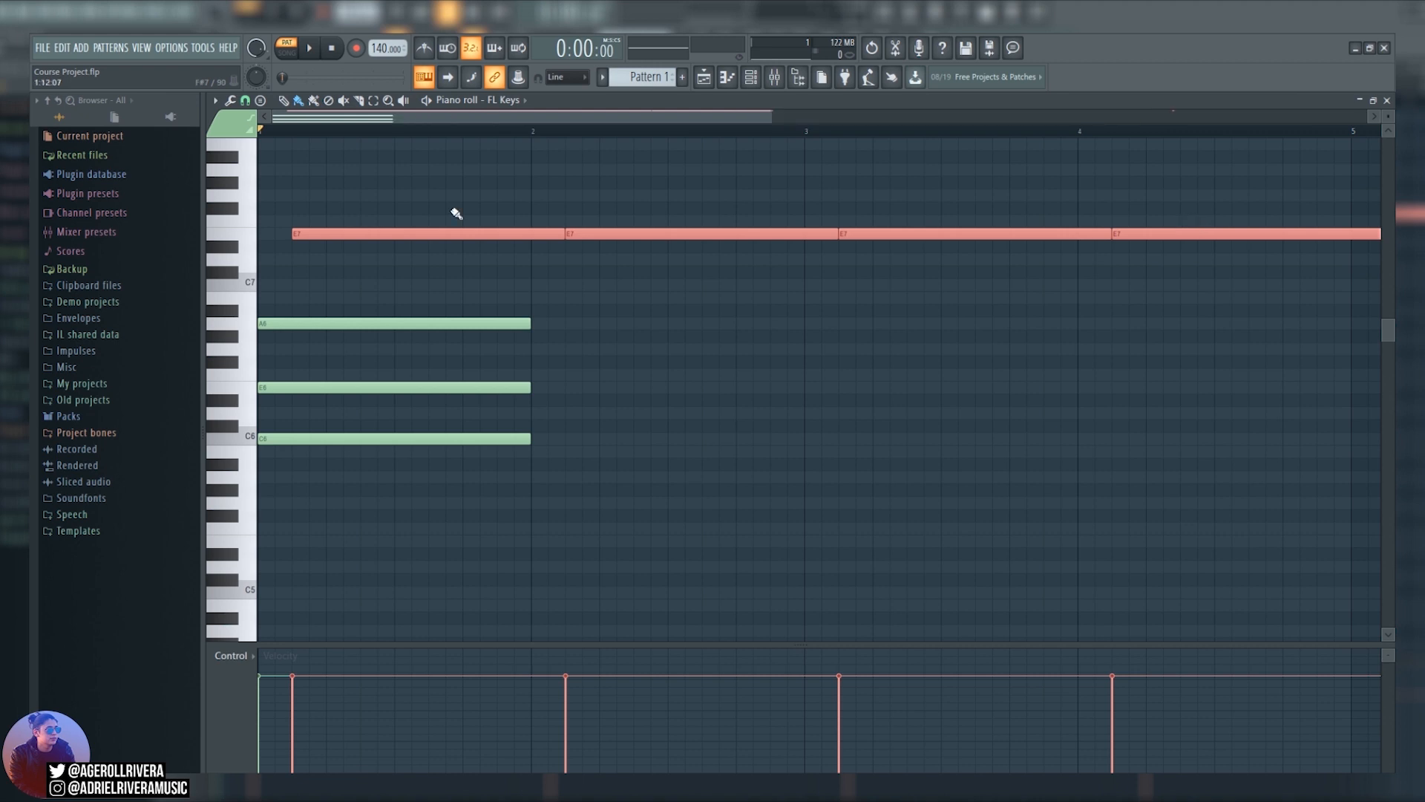
key("ctrl+z")
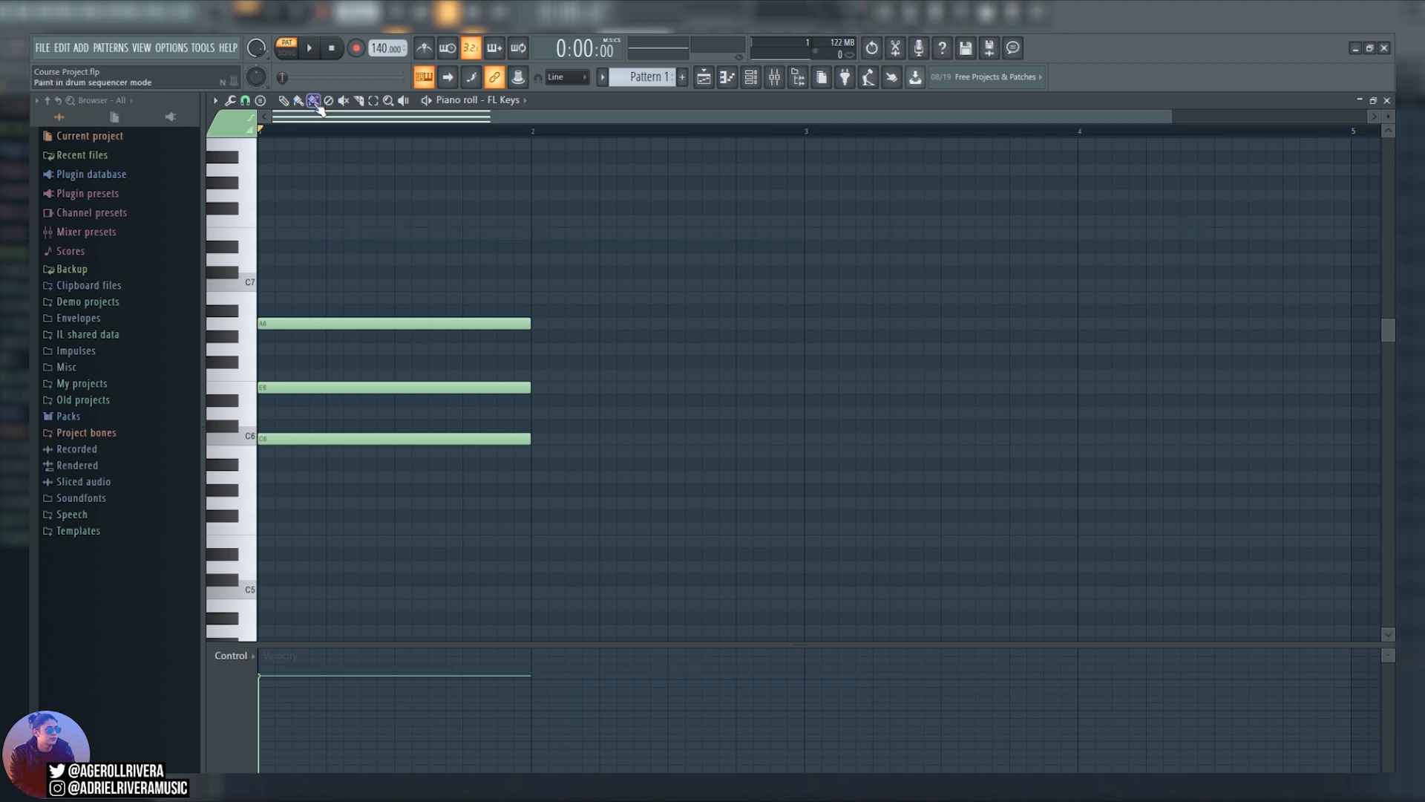
Paint a row of short C7 notes across bar 1 in drum sequencer mode, and remove it with the Delete tool.
left_click(315, 103)
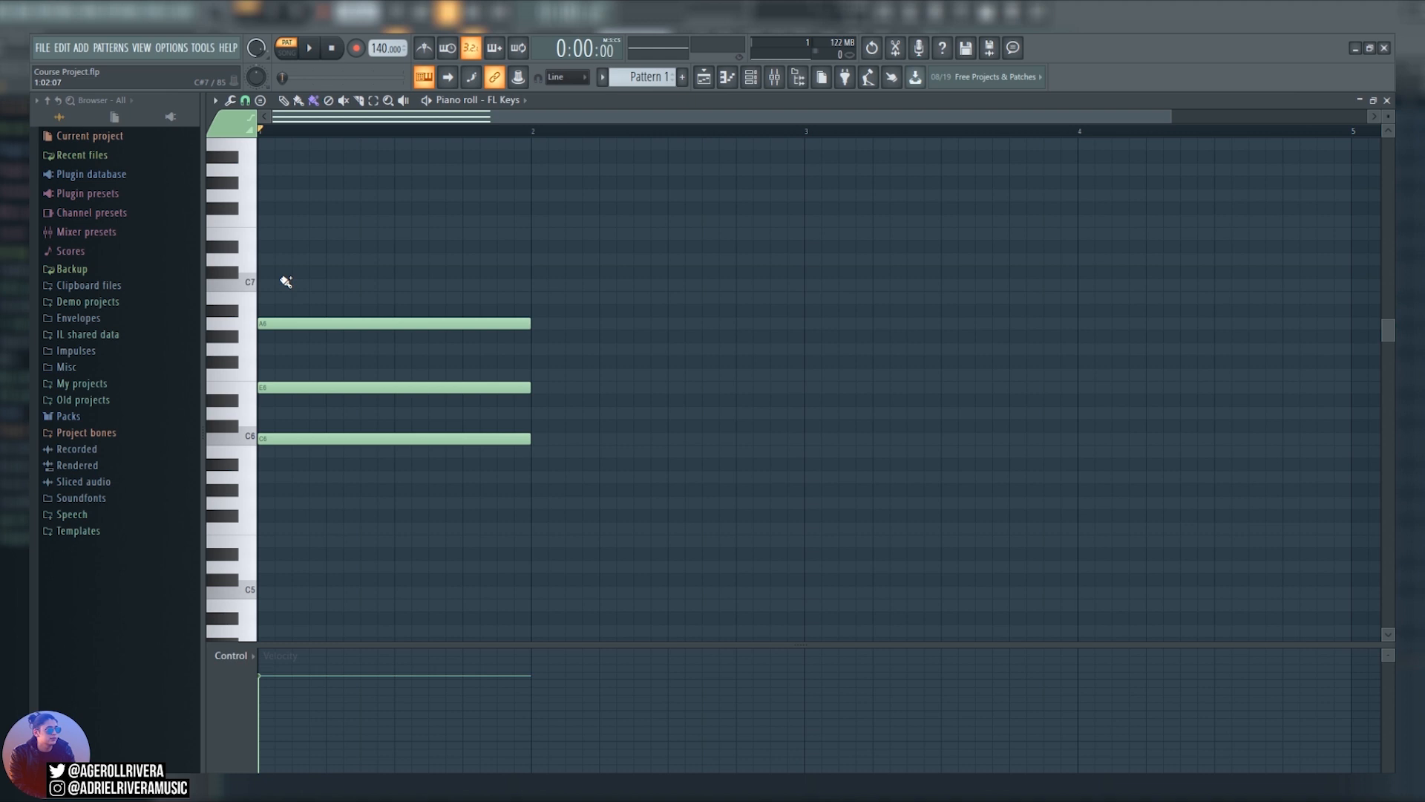
left_click_drag(263, 285, 520, 285)
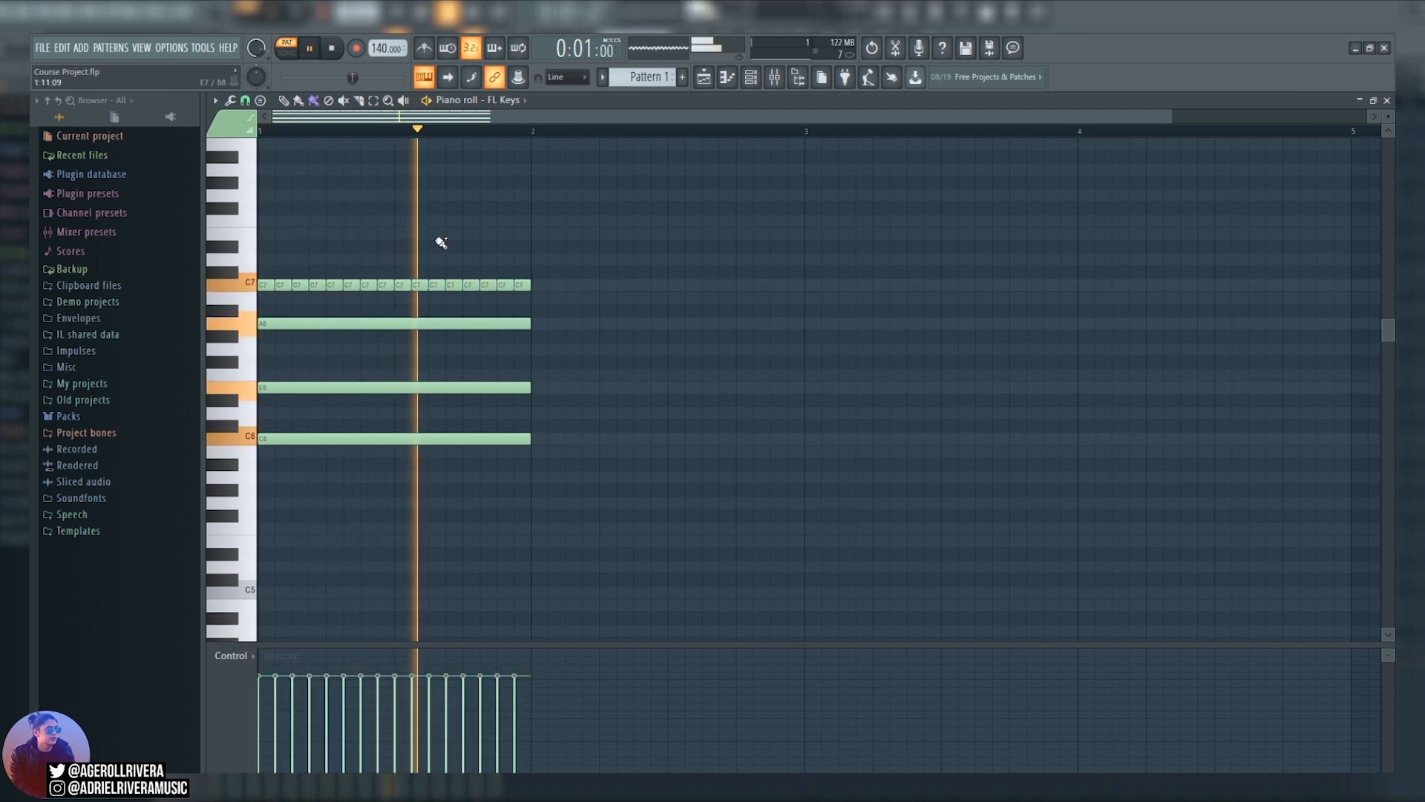
key("space")
left_click(328, 101)
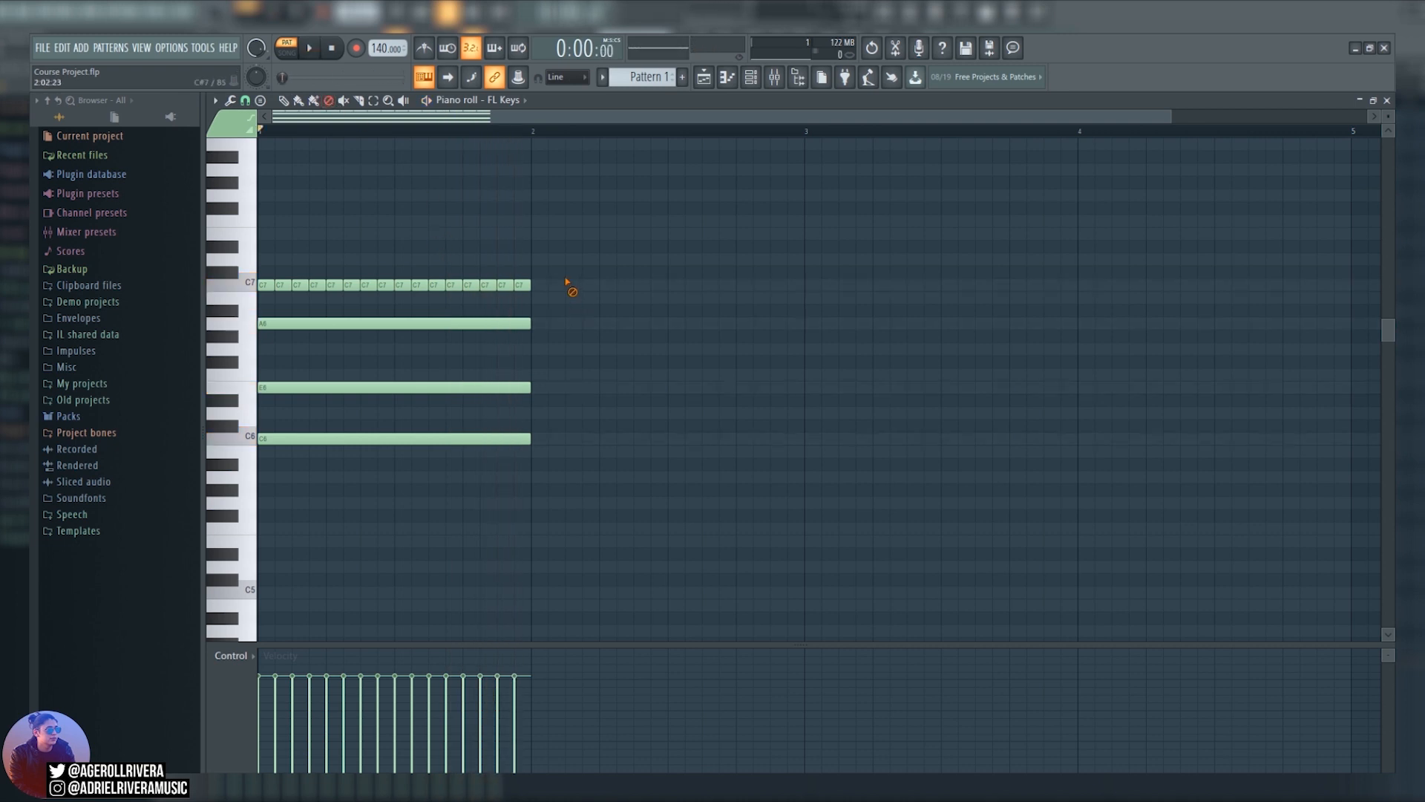
mouse_move(545, 288)
left_mouse_down()
mouse_move(388, 302)
mouse_move(490, 288)
left_mouse_up()
Mute the A6 note to hear the pattern without it, and unmute it again.
left_click(345, 101)
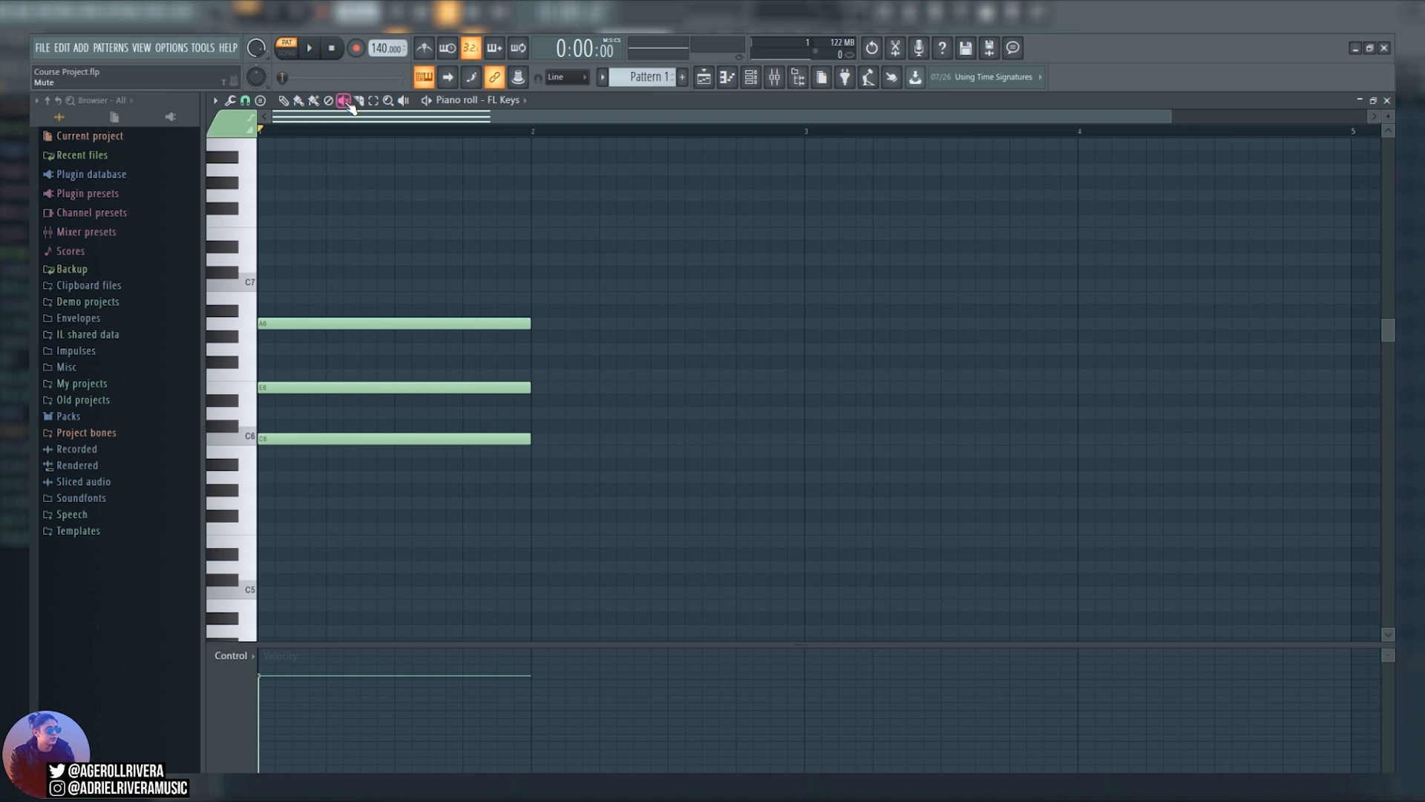
left_click(327, 325)
key("space")
key("space")
left_click(403, 325)
Slice all three chord notes near the start of bar 1 and the A6 note further along, and undo the cuts.
left_click(359, 100)
left_click_drag(275, 305, 298, 467)
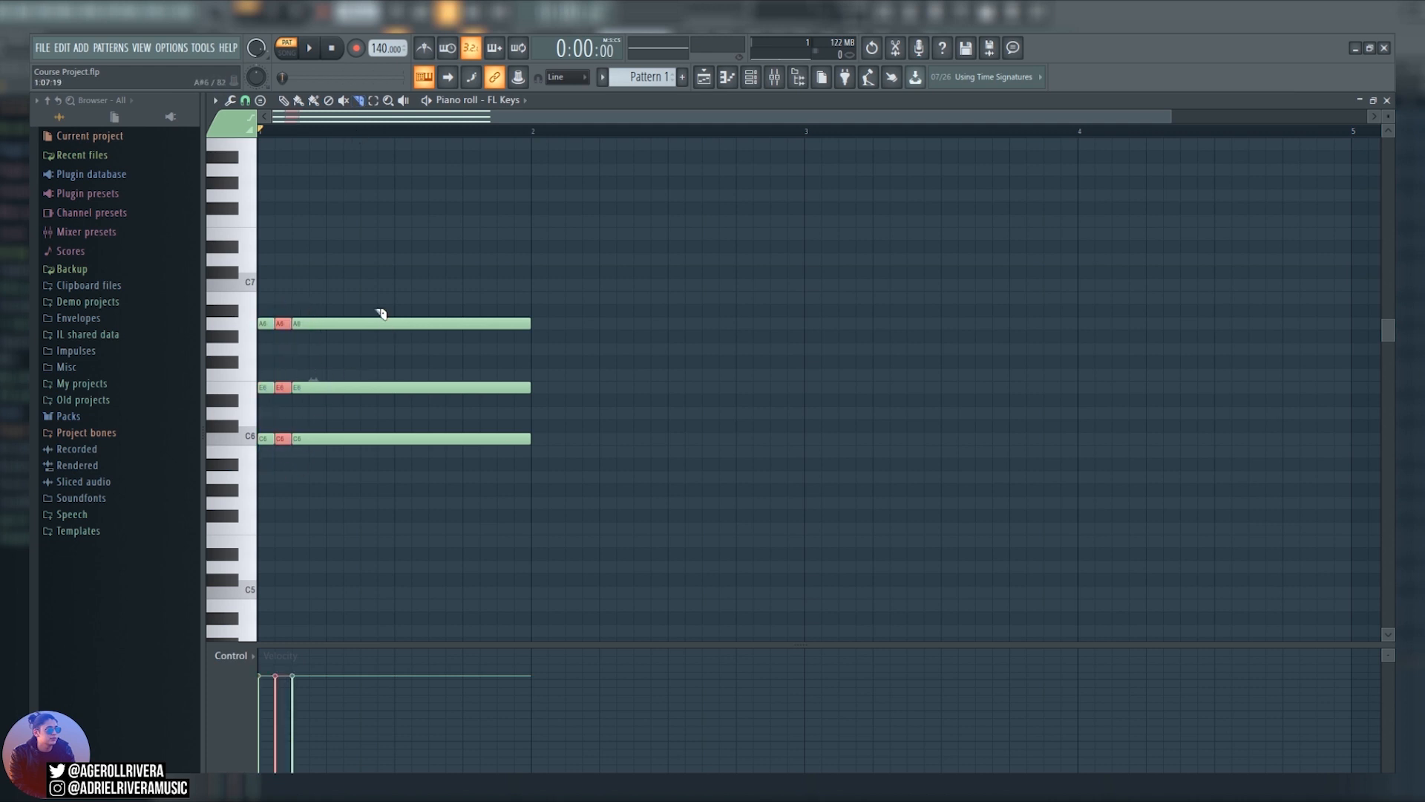
left_click_drag(361, 314, 363, 338)
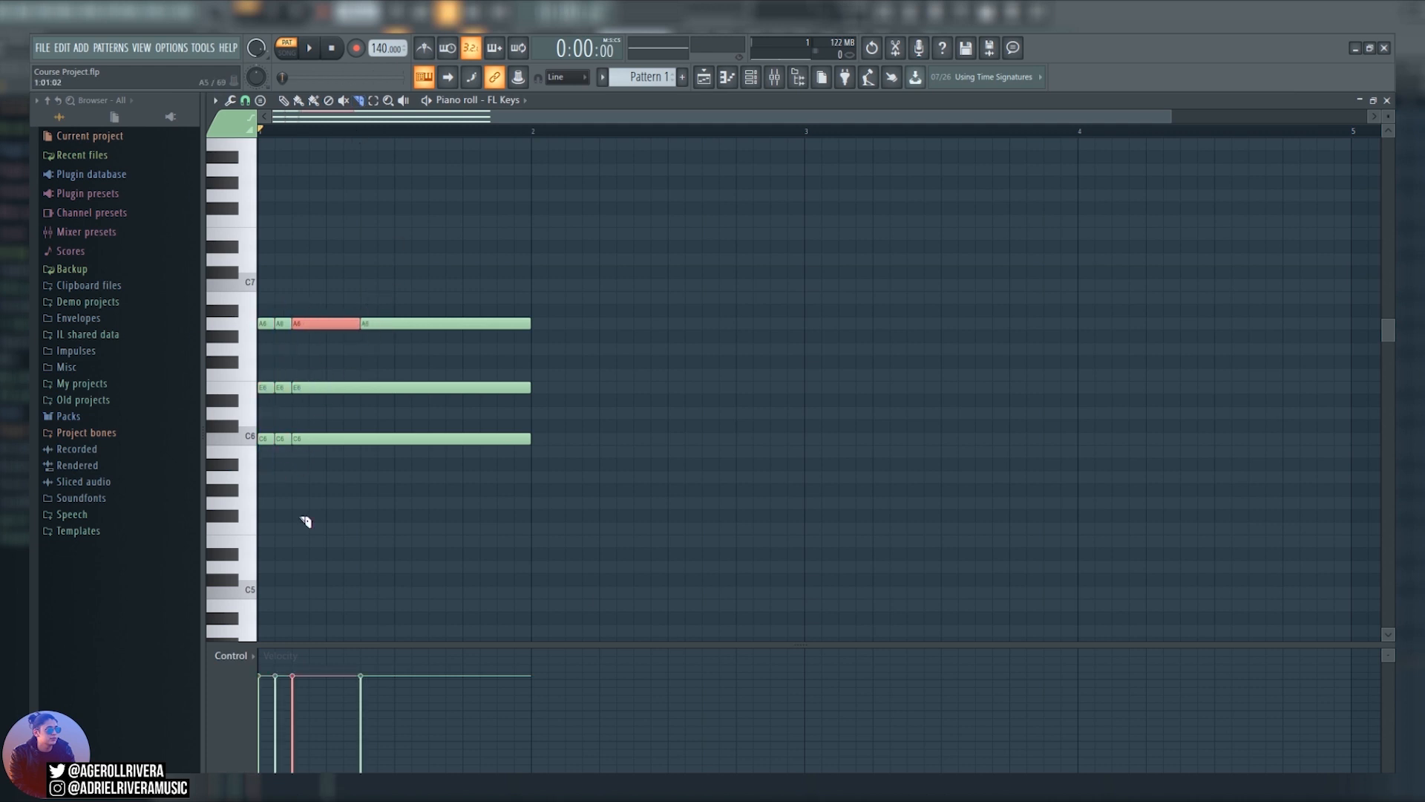
key("ctrl+alt+z")
key("ctrl+alt+z")
key("ctrl+alt+z")
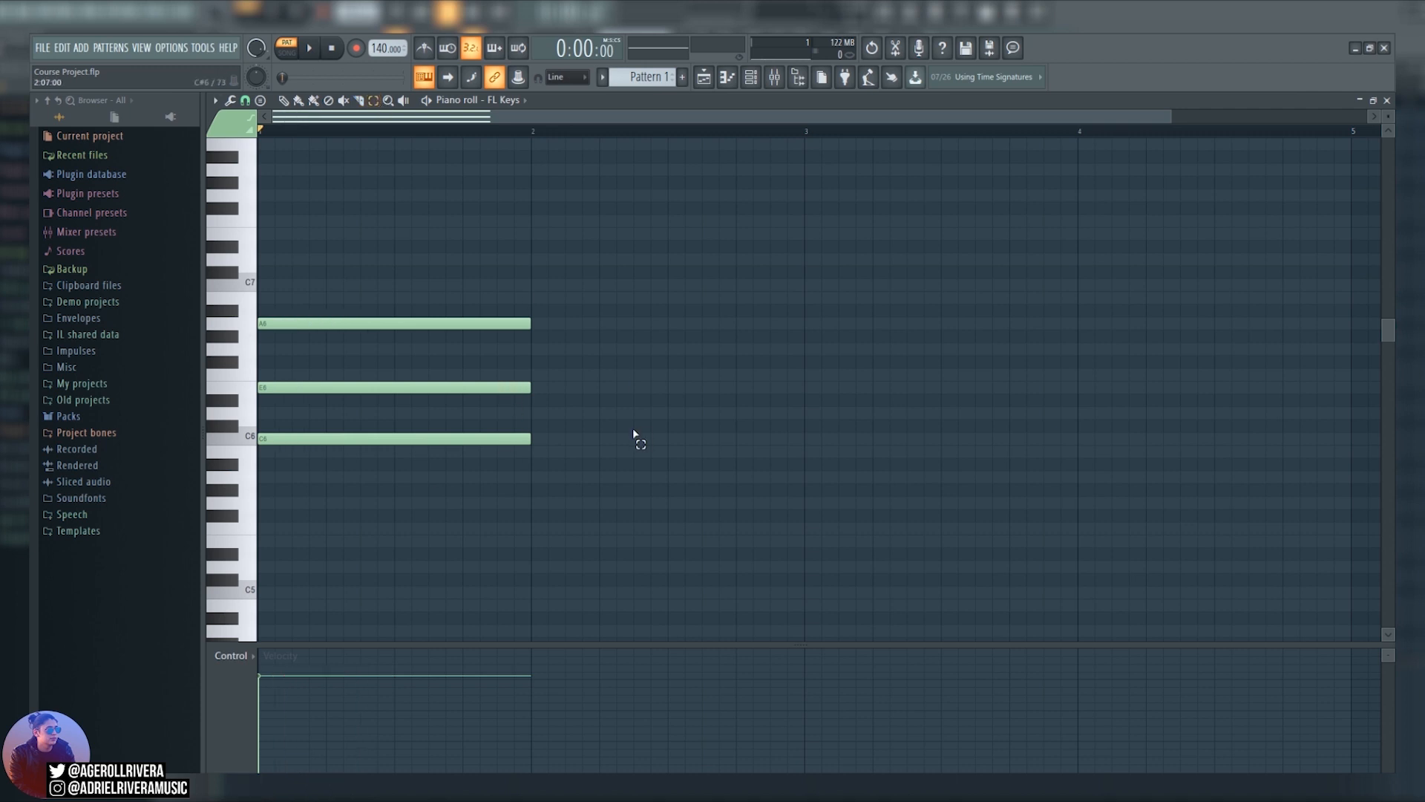
Select the three chord notes, move them down two semitones and lengthen them to two bars.
mouse_move(640, 242)
left_mouse_down()
mouse_move(509, 302)
mouse_move(377, 328)
mouse_move(302, 468)
left_mouse_up()
mouse_move(369, 324)
left_mouse_down()
mouse_move(627, 359)
mouse_move(350, 341)
left_mouse_up()
left_click_drag(530, 349, 797, 342)
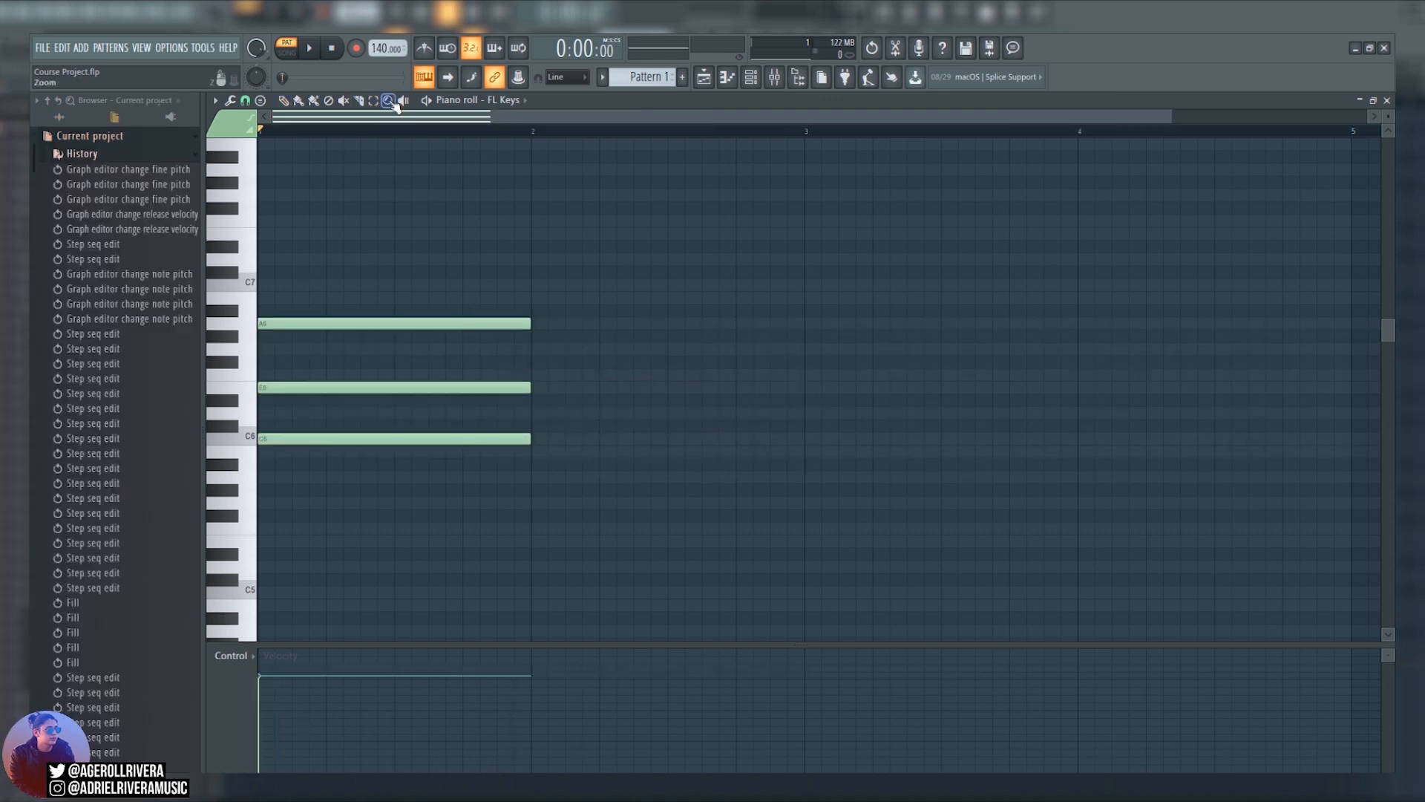
Zoom in and back out on the chord notes, and scrub through them with the Playback tool.
key("z")
left_click(372, 295)
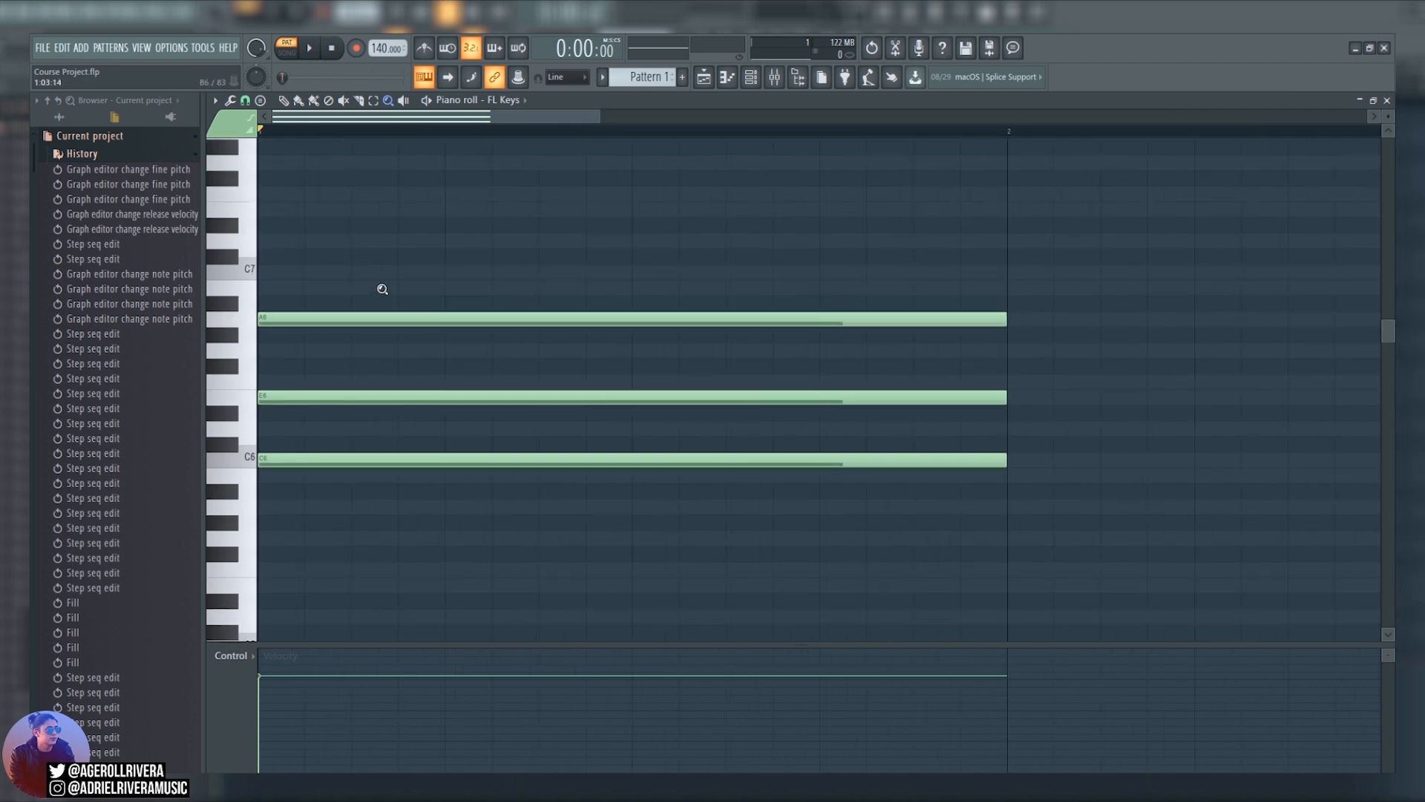
right_click(382, 289)
key("y")
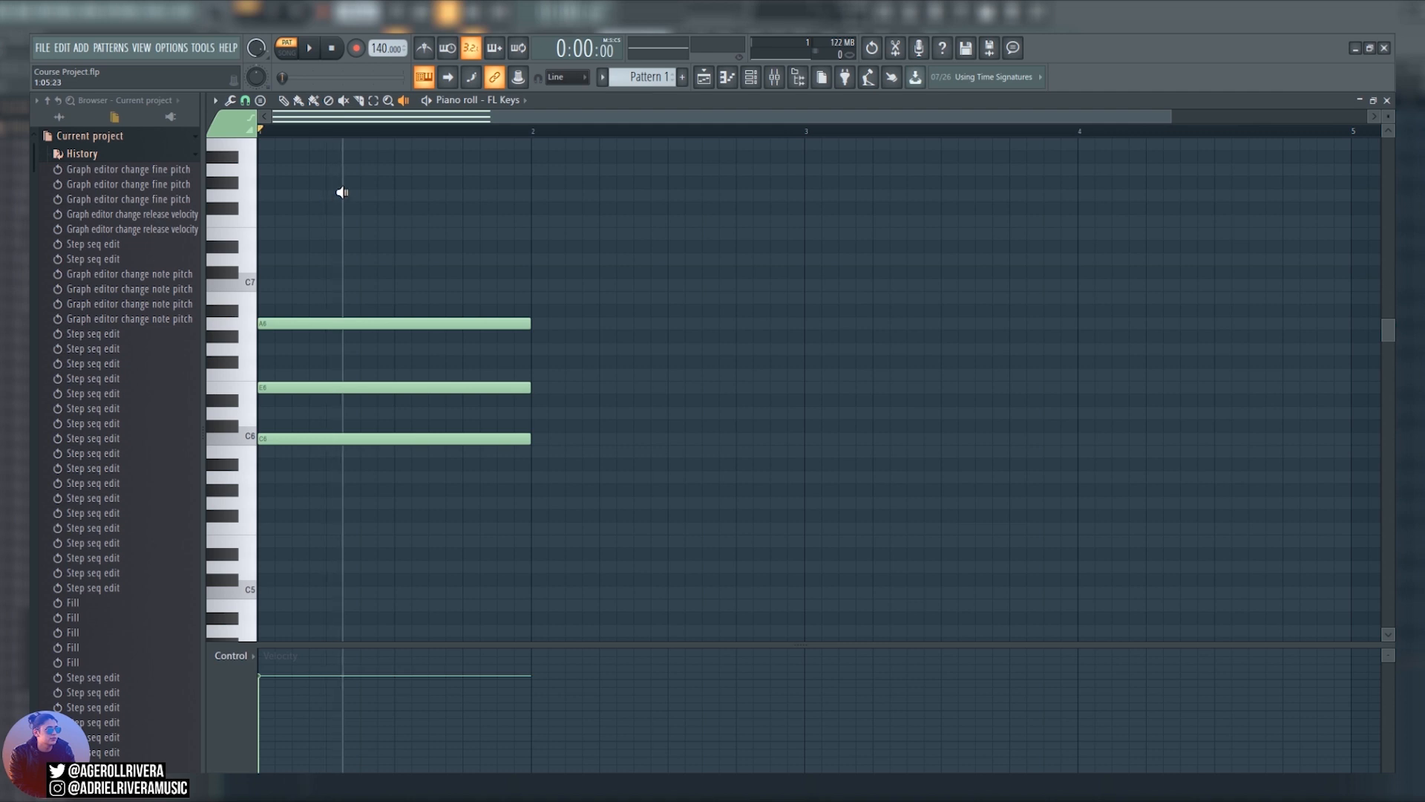
left_click_drag(342, 192, 432, 213)
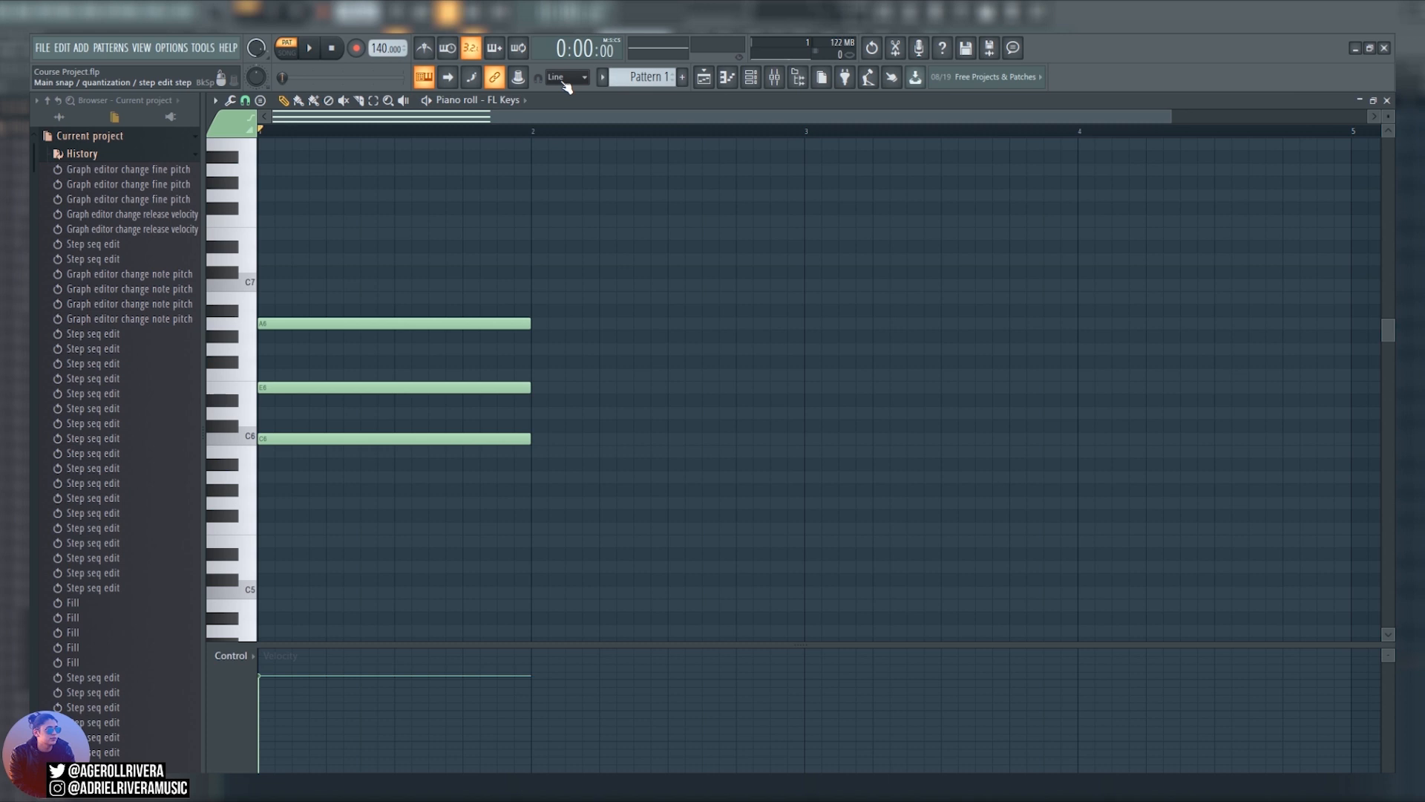
Set the piano roll snap to 1/3 step and move the A6 note to start at 1:03:00.
left_click(245, 101)
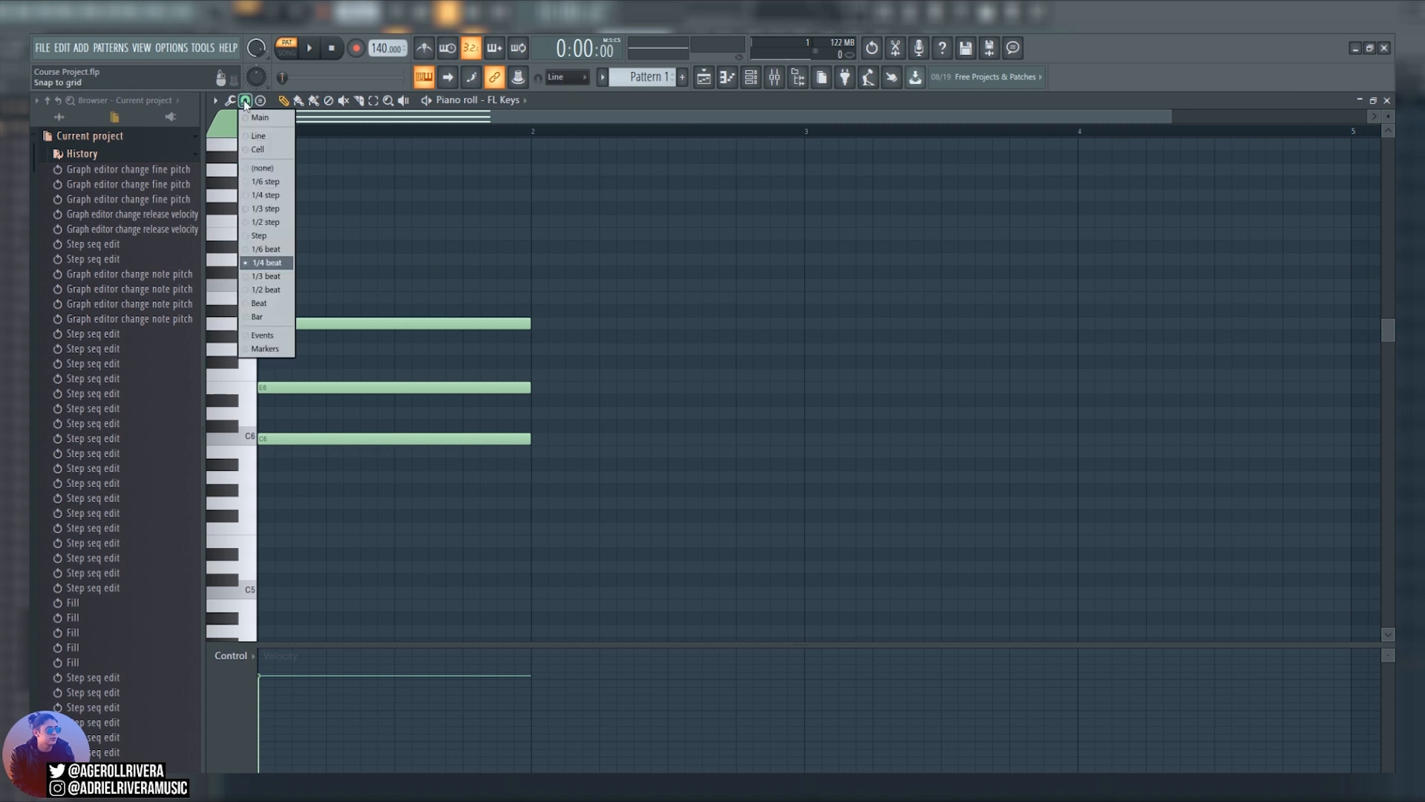
left_click(263, 209)
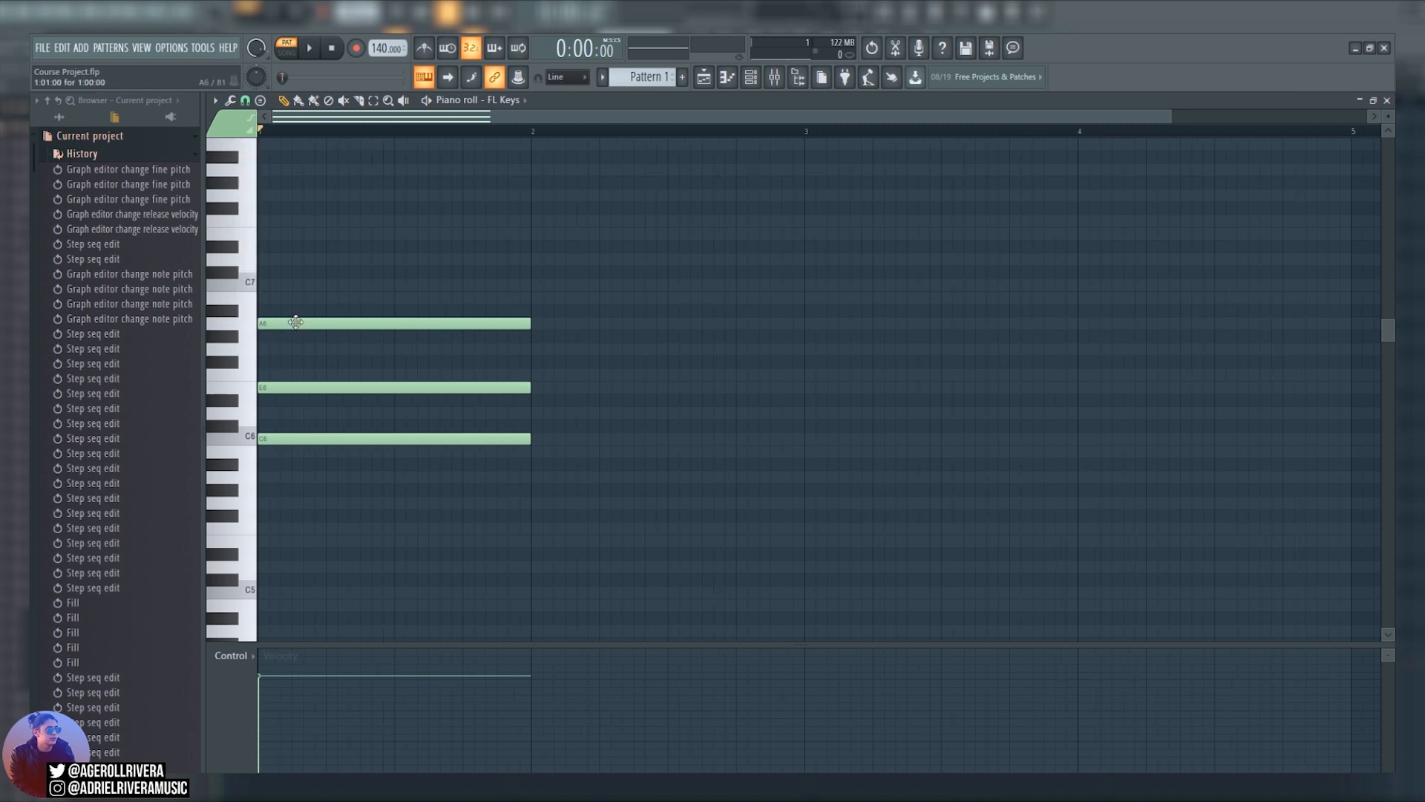
left_click_drag(296, 322, 329, 324)
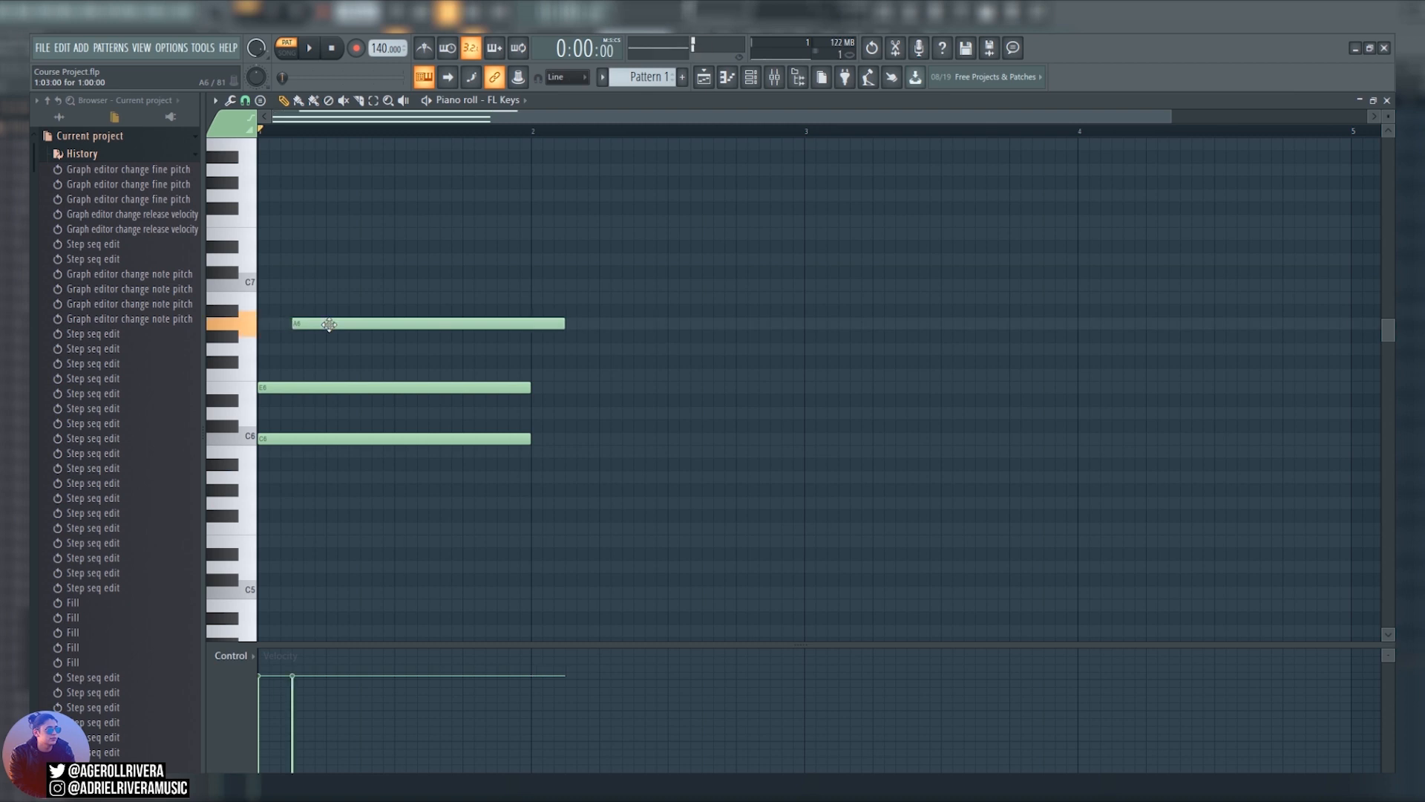
Review the piano roll's note-editing tools and open its list of target channels.
left_click(230, 101)
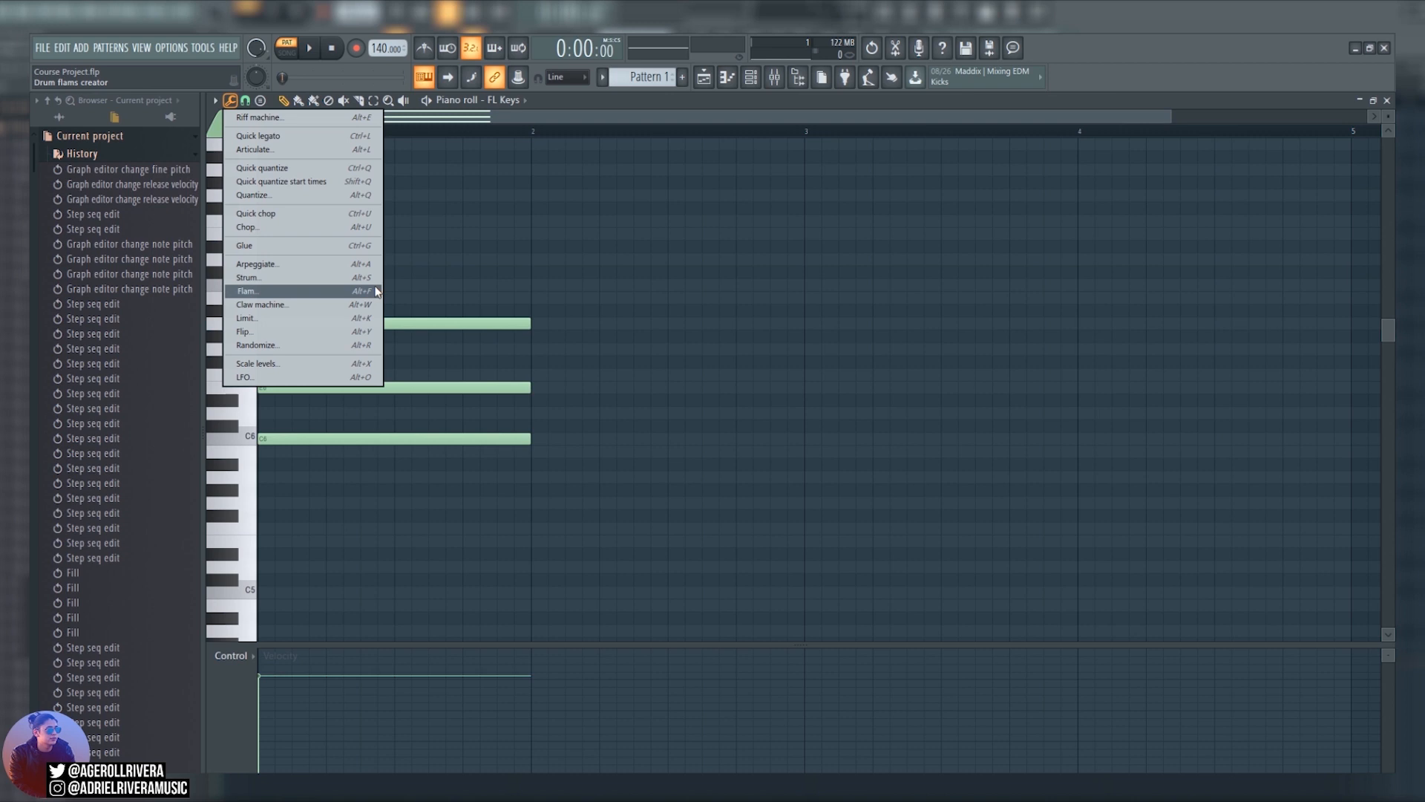
left_click(538, 292)
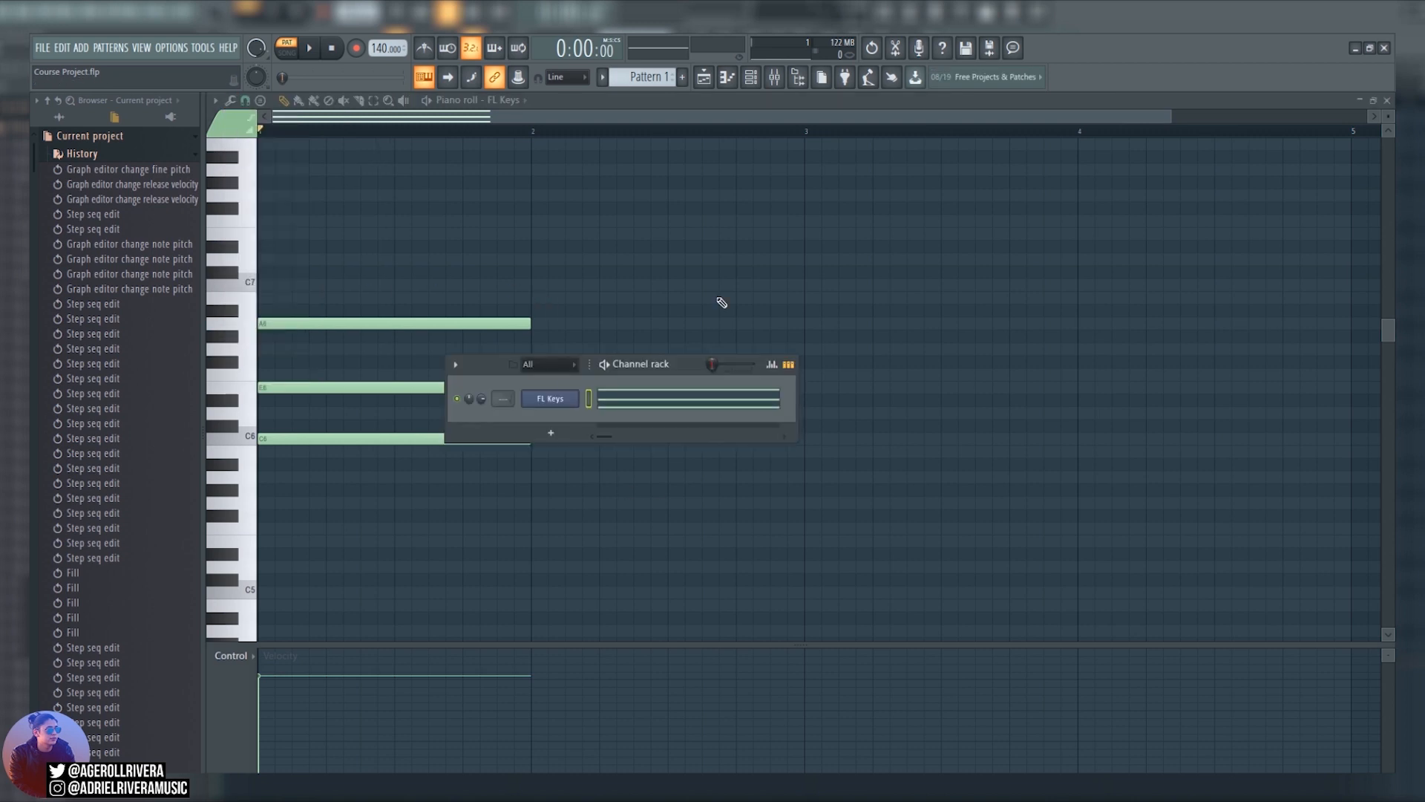
left_click(533, 103)
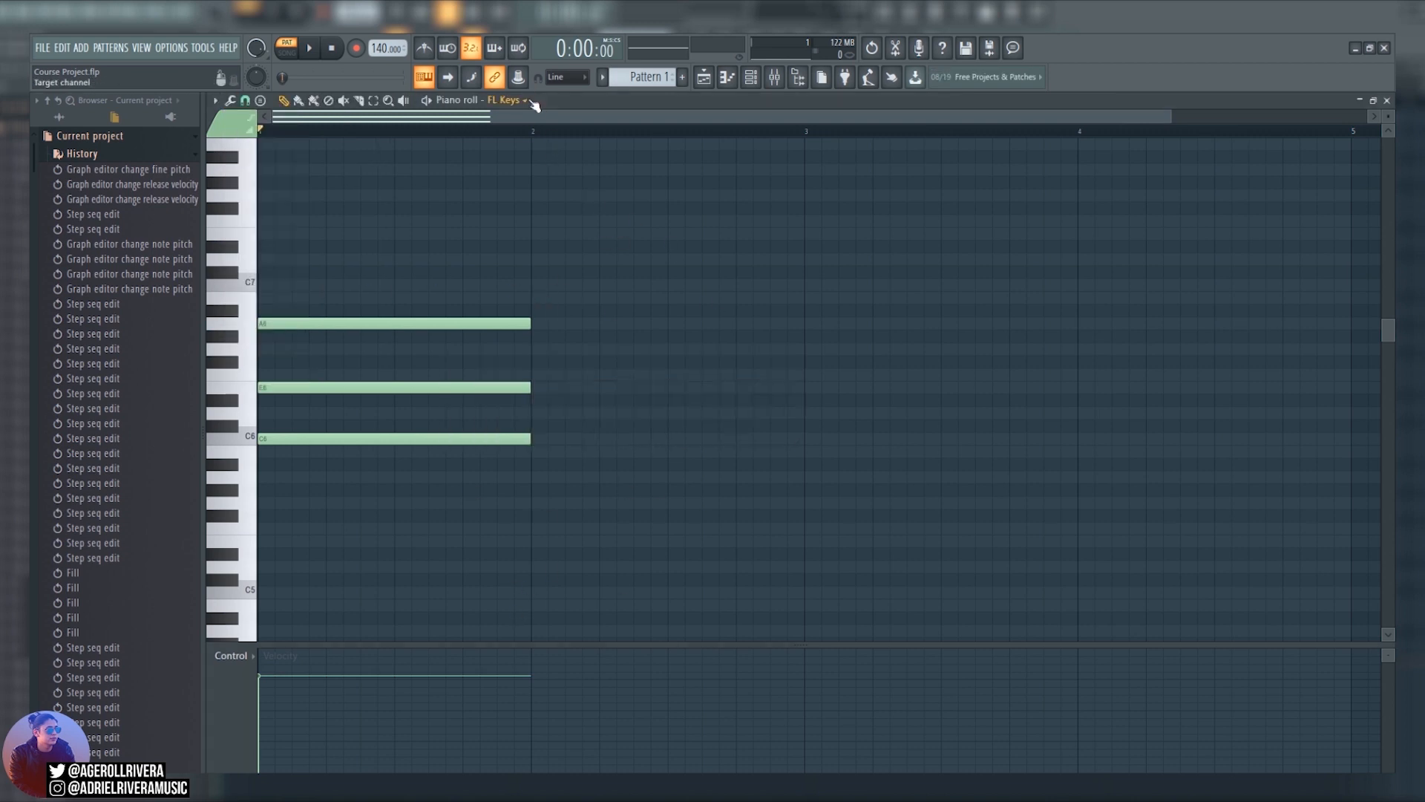
left_click(526, 101)
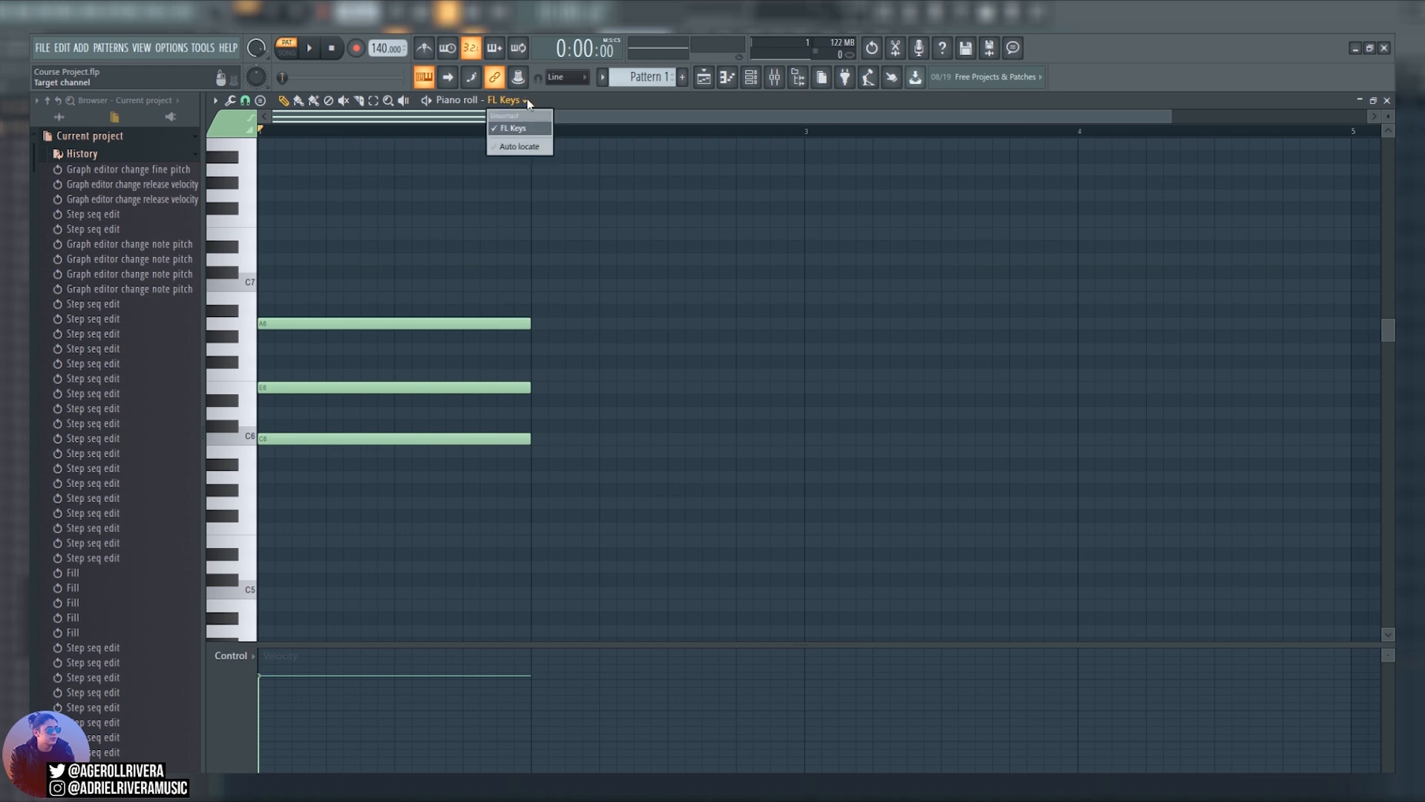
Raise the chord's fine pitch to the maximum in the piano roll's control lane, with the channel rack's graph editor shown for comparison.
left_click(529, 148)
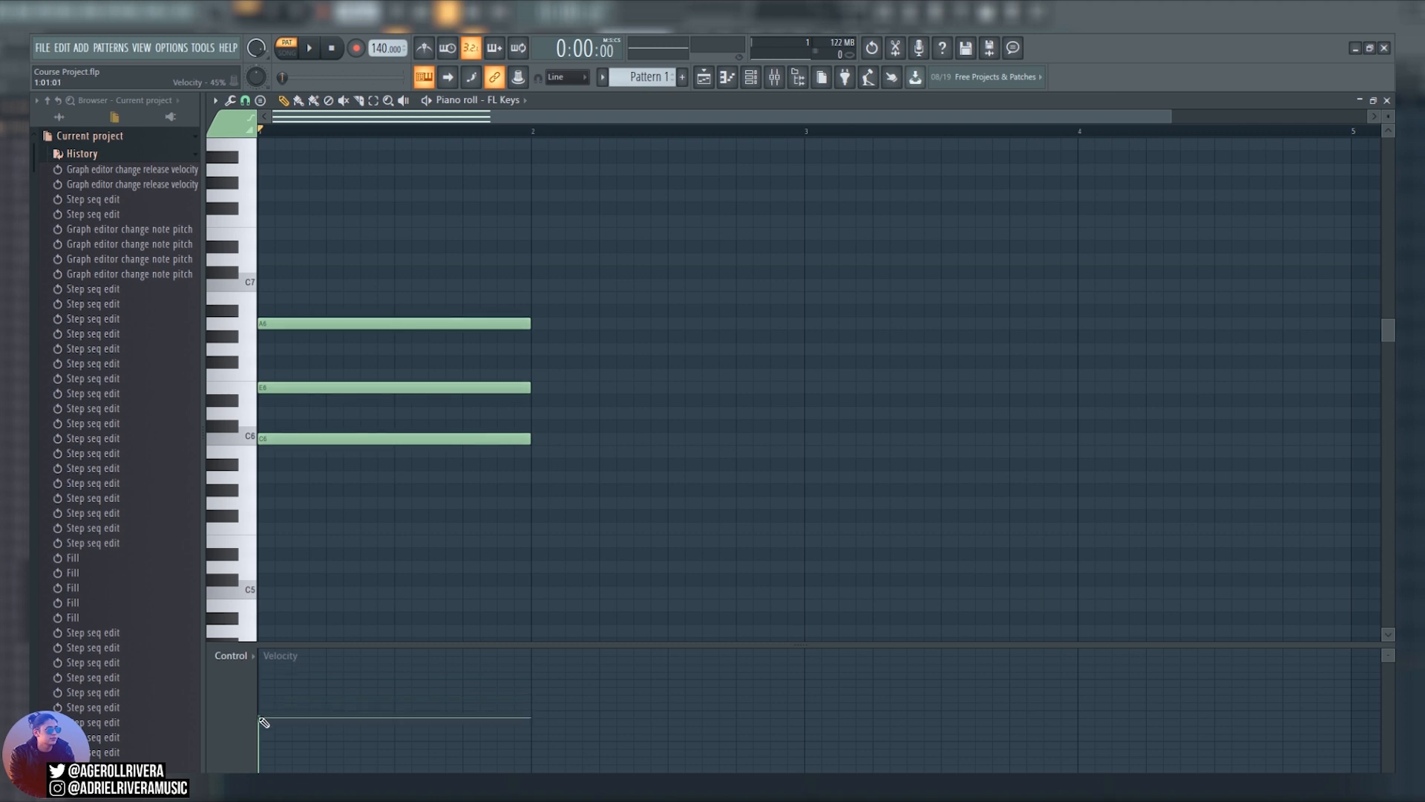
key("F6")
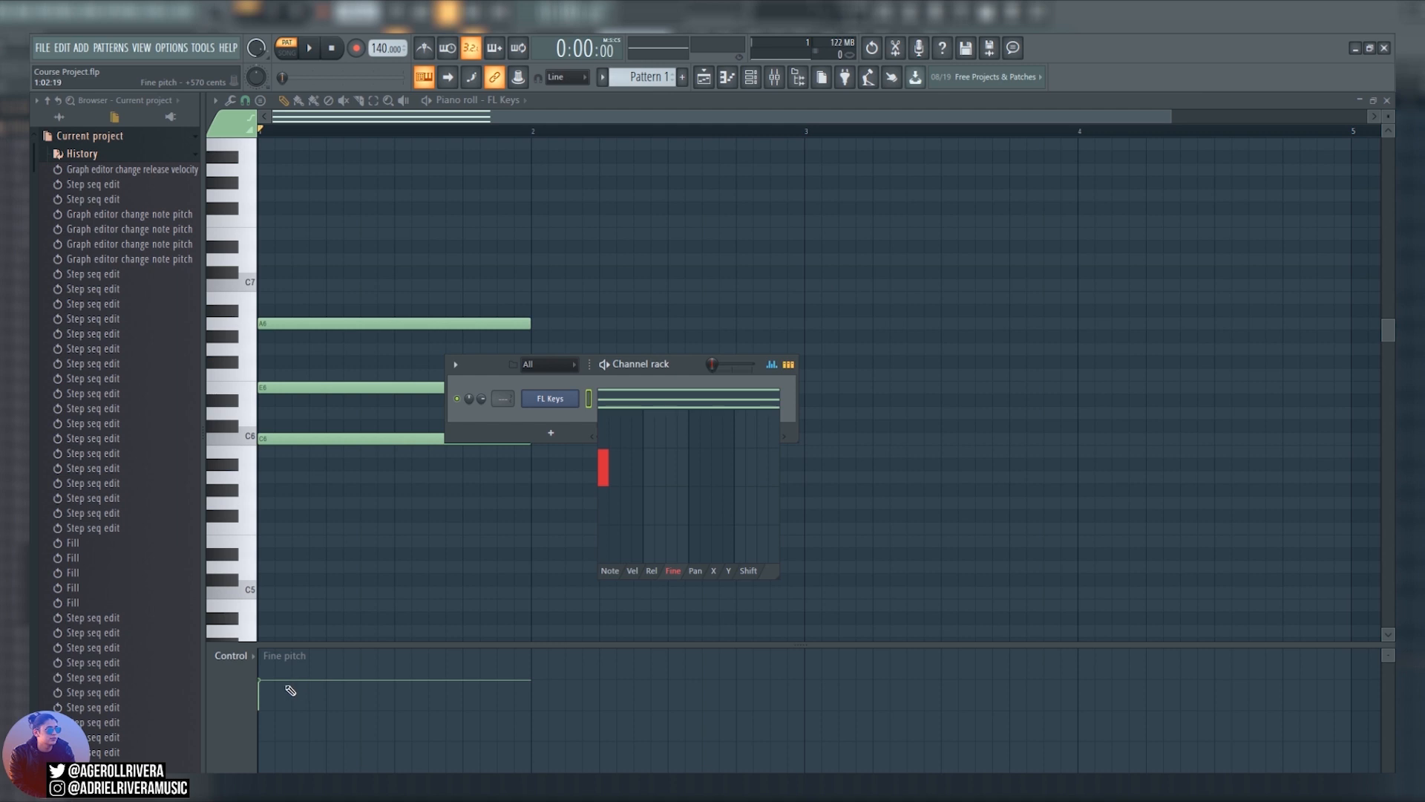
left_click_drag(263, 684, 266, 646)
key("F6")
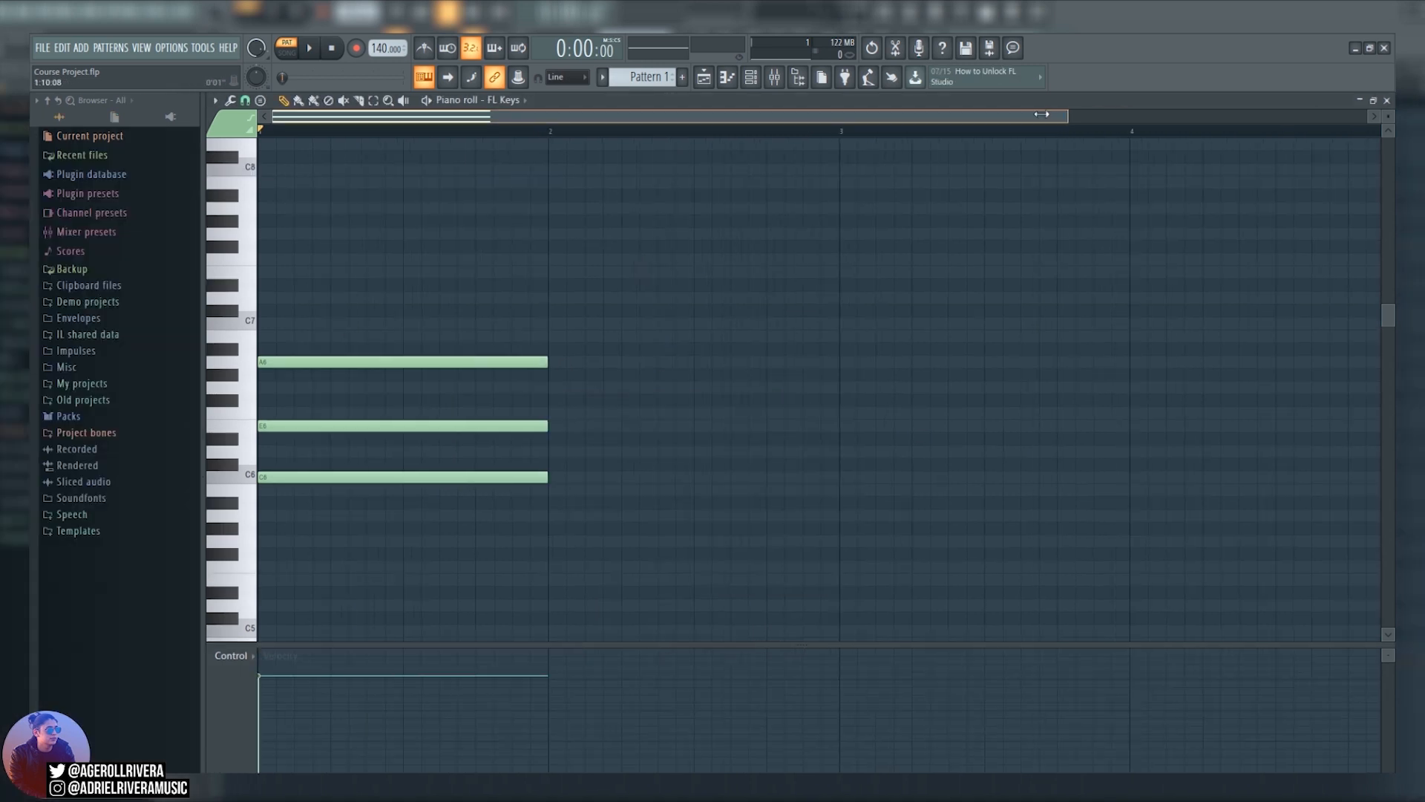
Turn on the slide and porta options for the A6 note in its note properties and accept them.
mouse_move(490, 115)
left_mouse_down()
mouse_move(368, 114)
mouse_move(490, 115)
left_mouse_up()
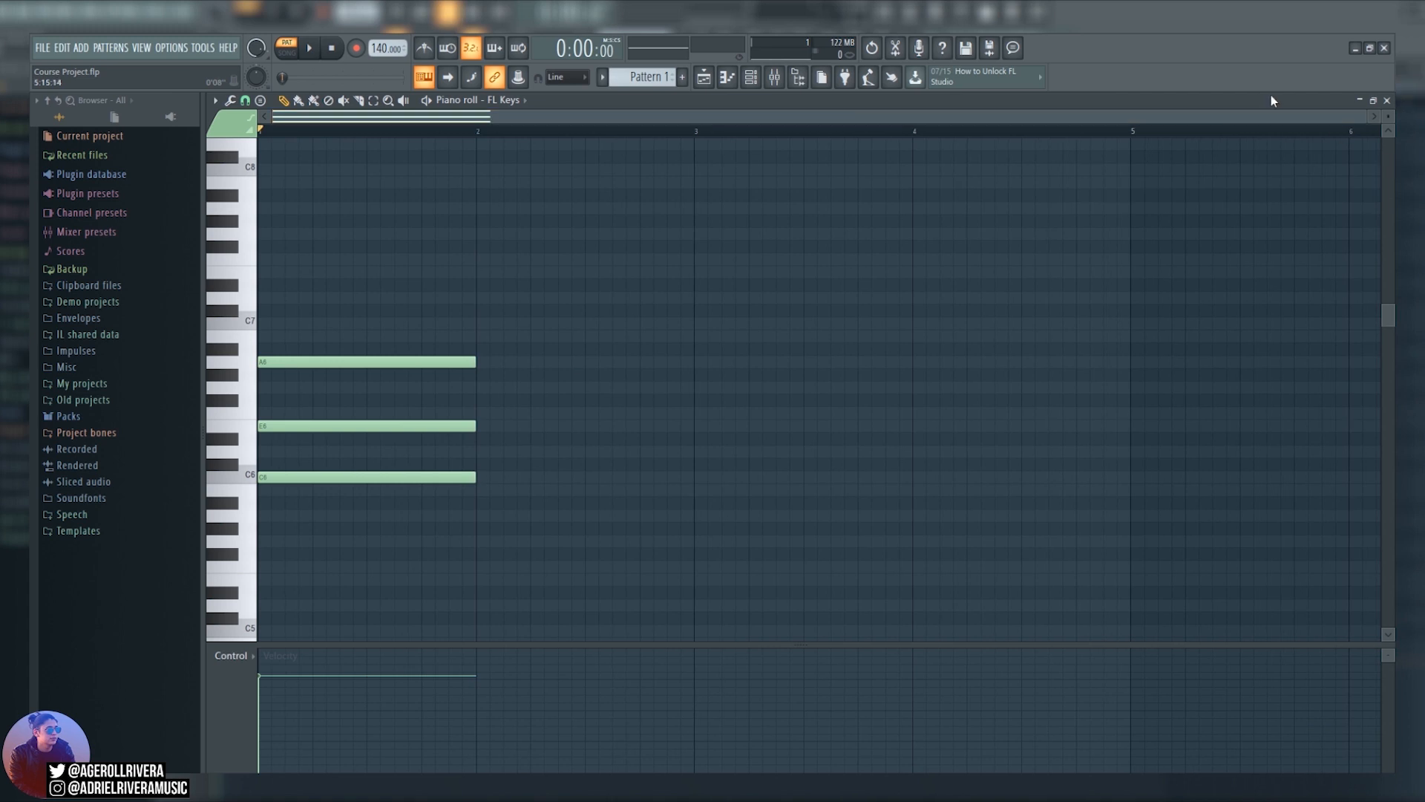
left_click_drag(1389, 316, 1356, 393)
scroll(779, 492, "up", 4)
scroll(776, 492, "up", 3)
scroll(773, 493, "down", 8)
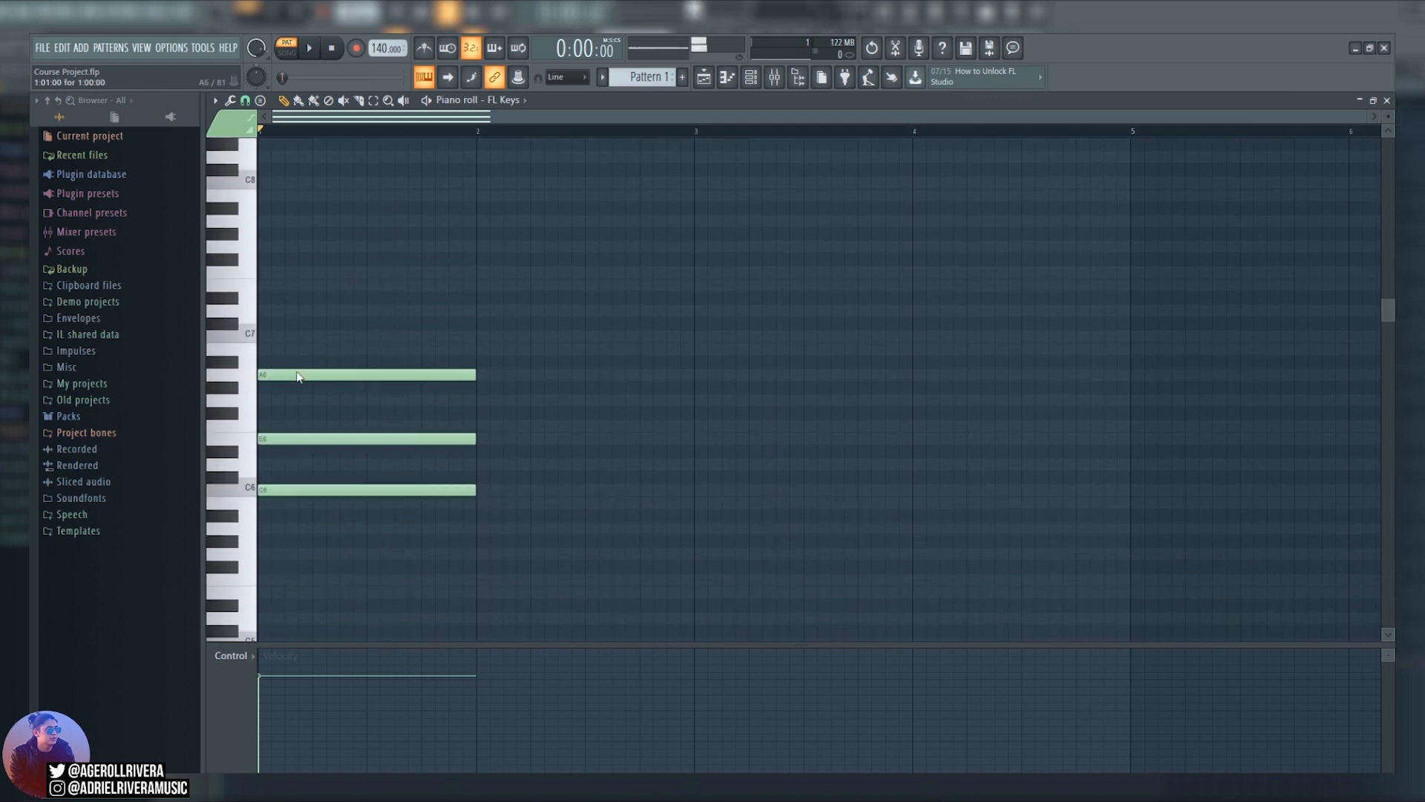
double_click(296, 372)
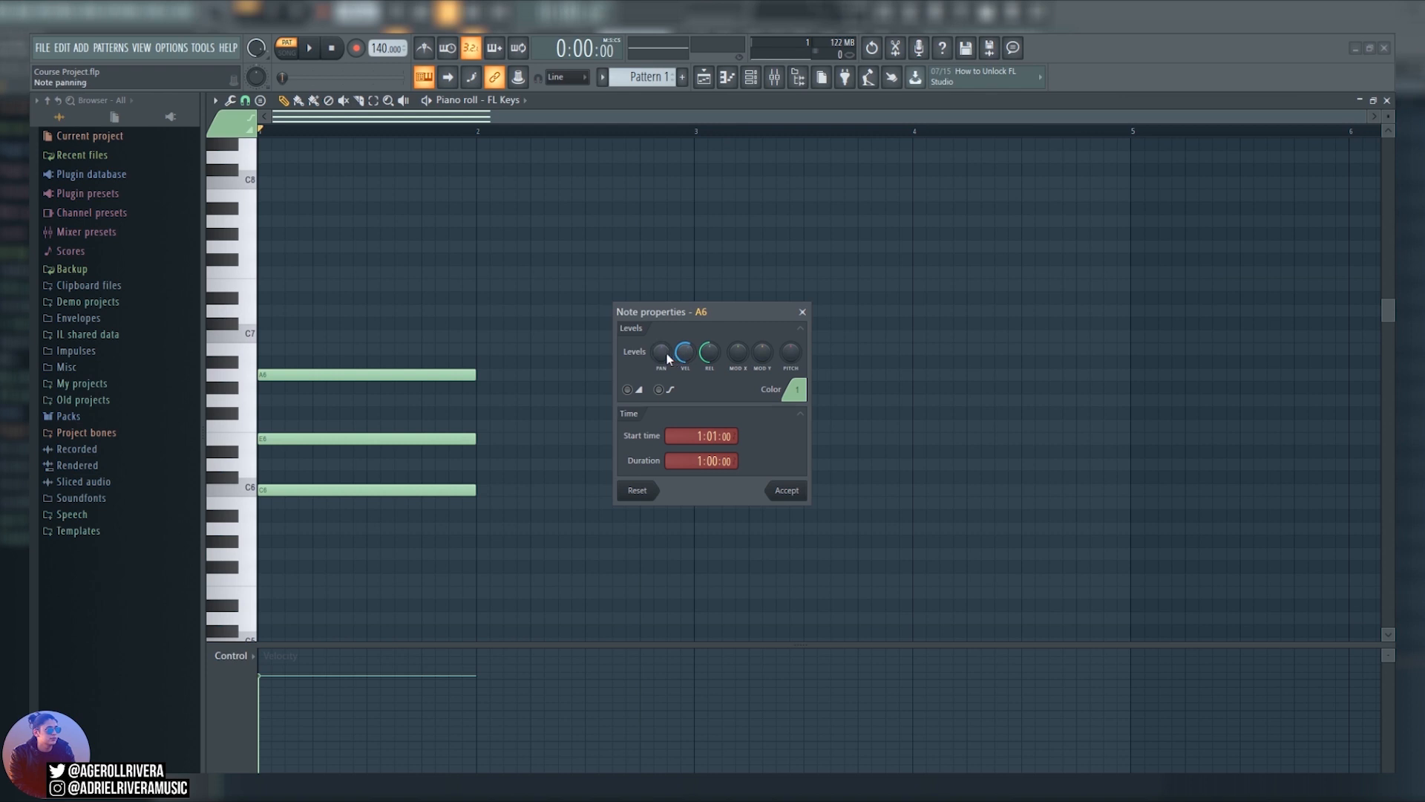
left_click(630, 391)
left_click(659, 391)
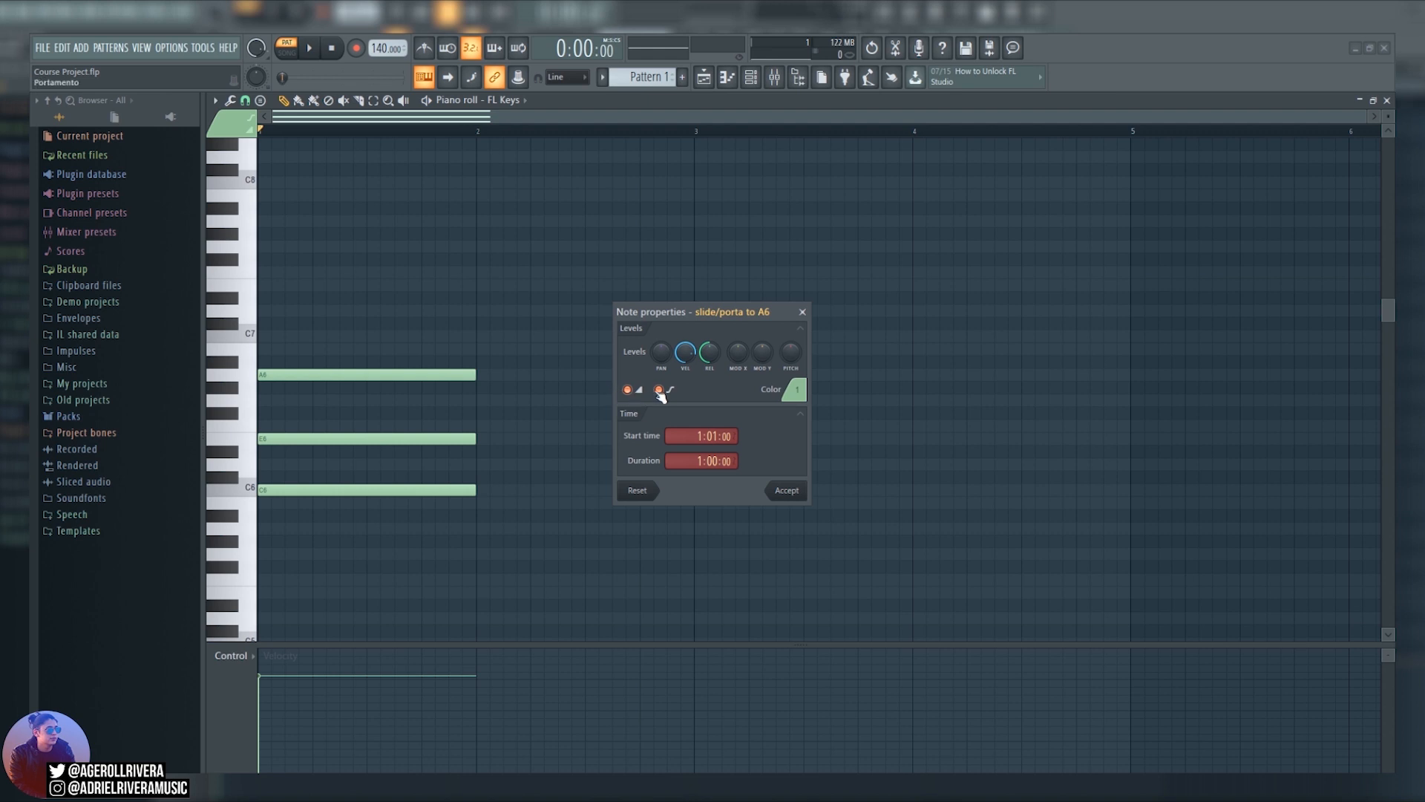
left_click(785, 489)
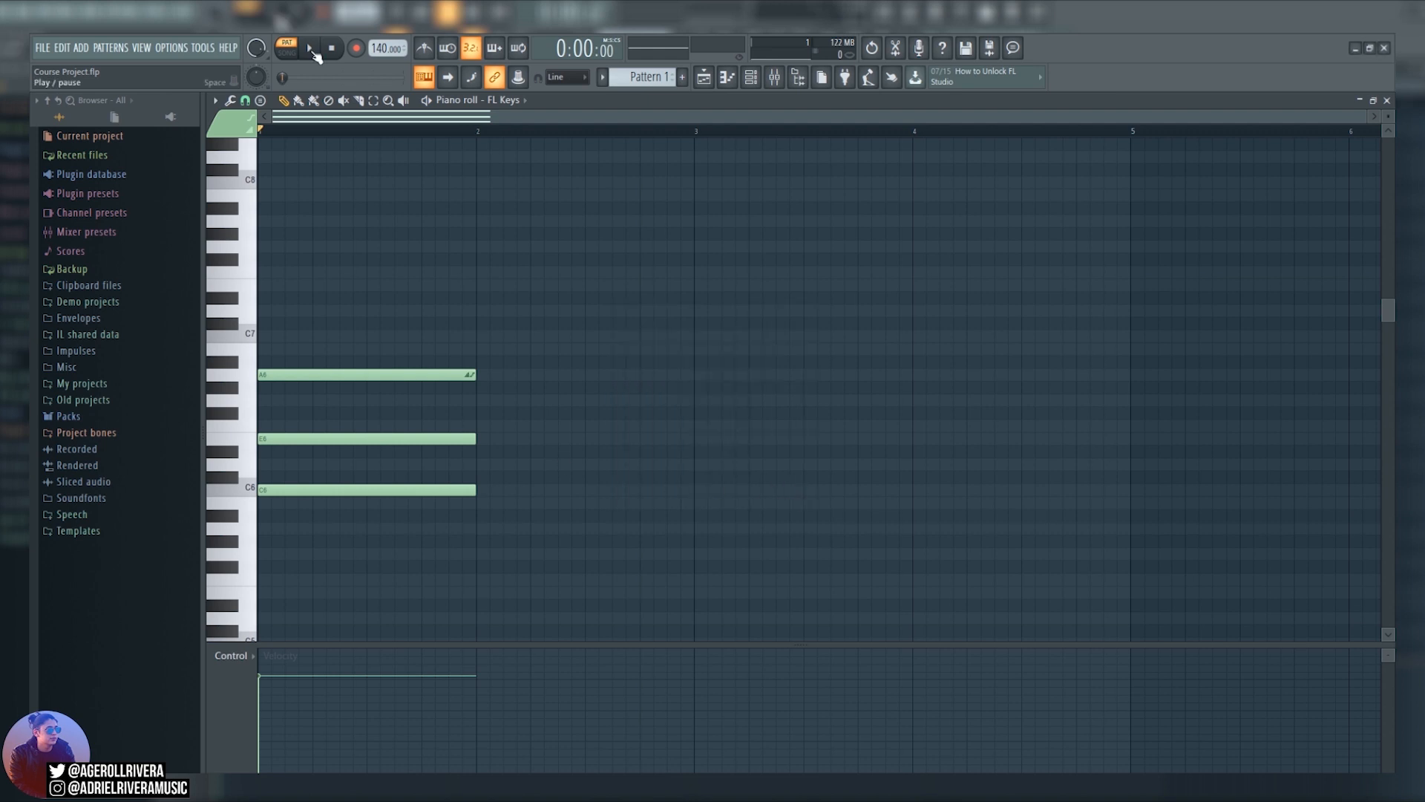
Play Pattern 1 to hear the chord and its slide notes, and stop playback.
left_click(311, 49)
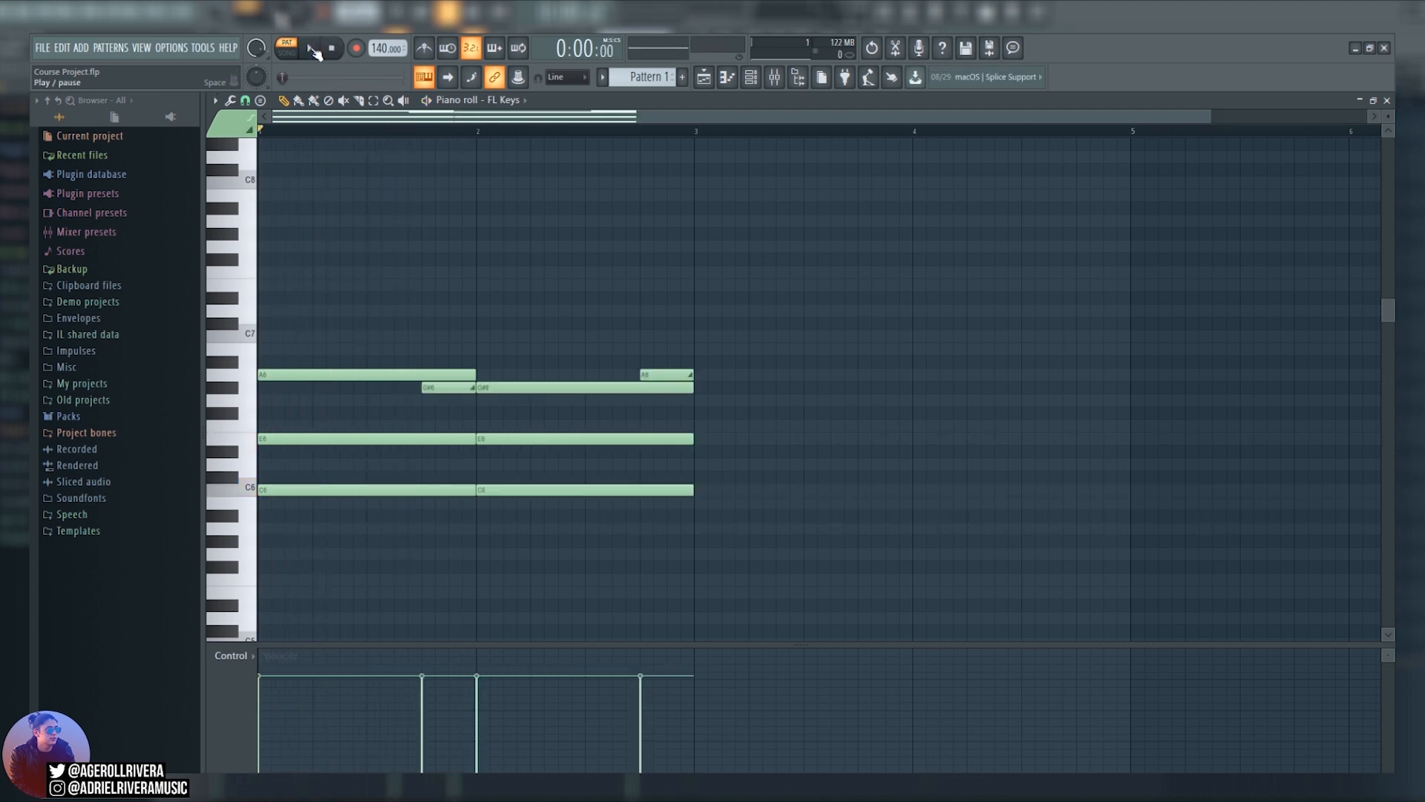
left_click(310, 48)
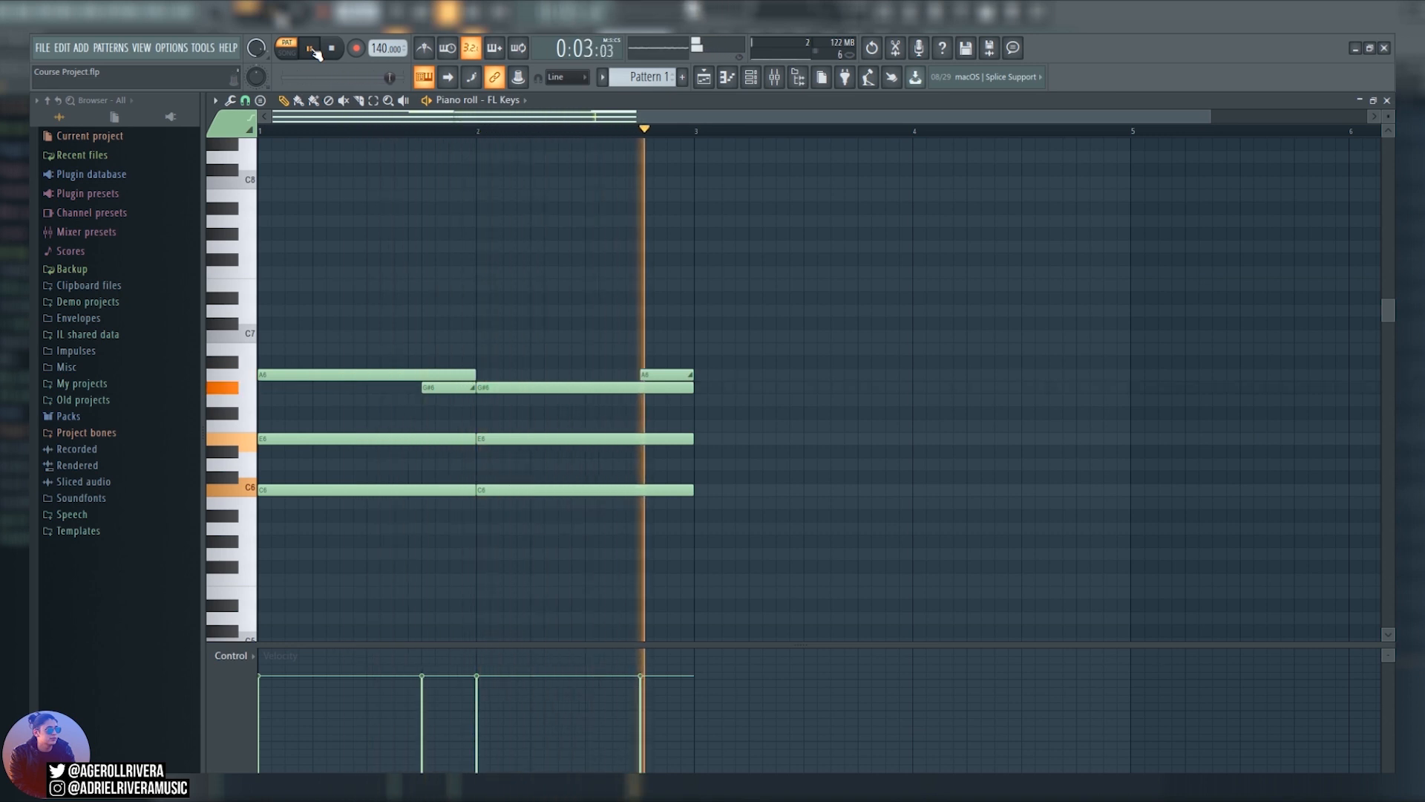
left_click(333, 49)
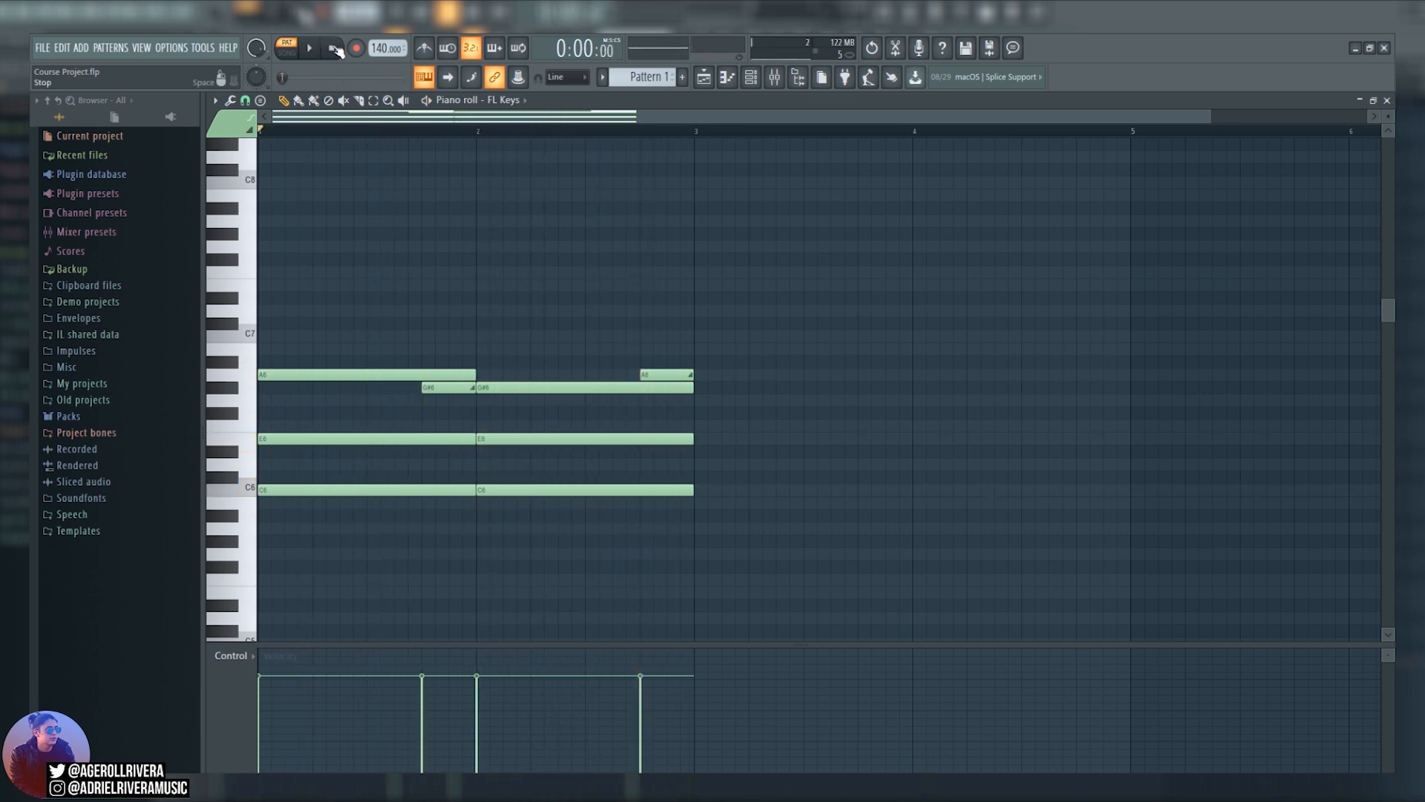